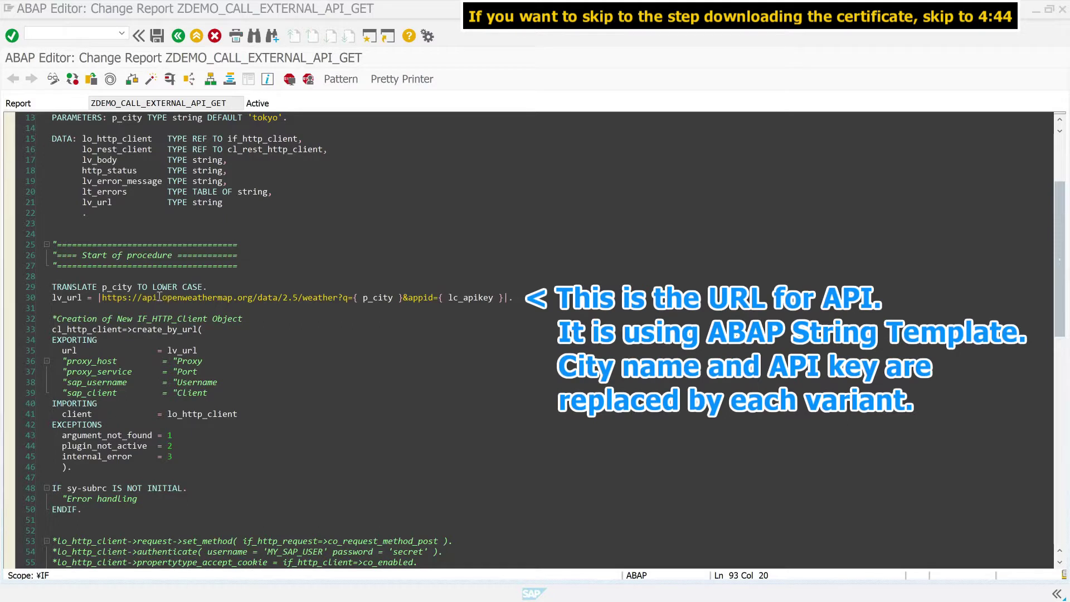
Review the report source: the api.openweathermap.org URL and the send and receive calls on lines 60 and 66
drag(143, 297, 253, 297)
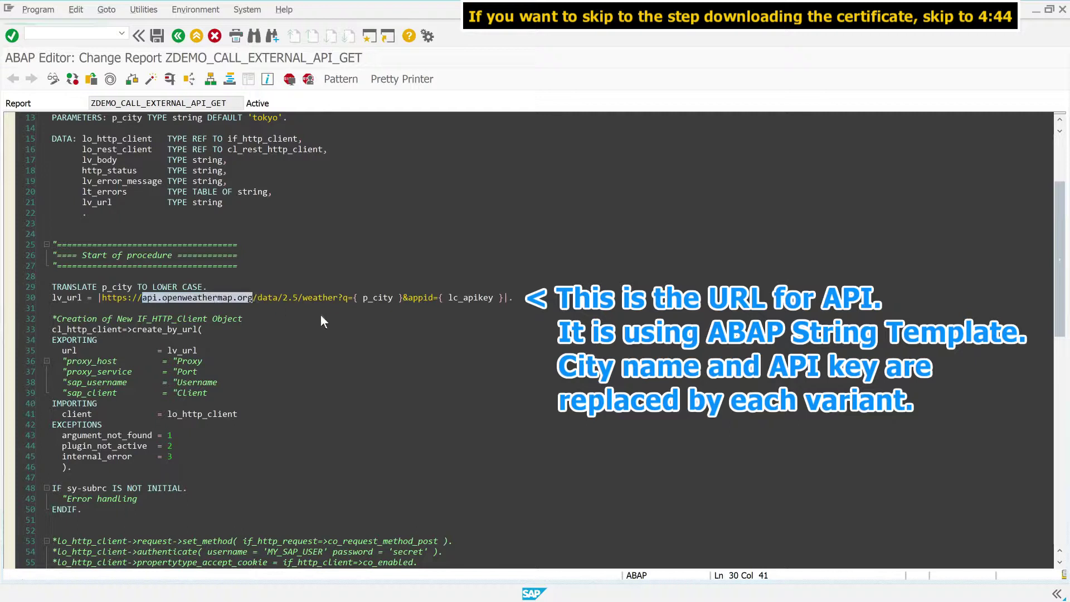
click(319, 335)
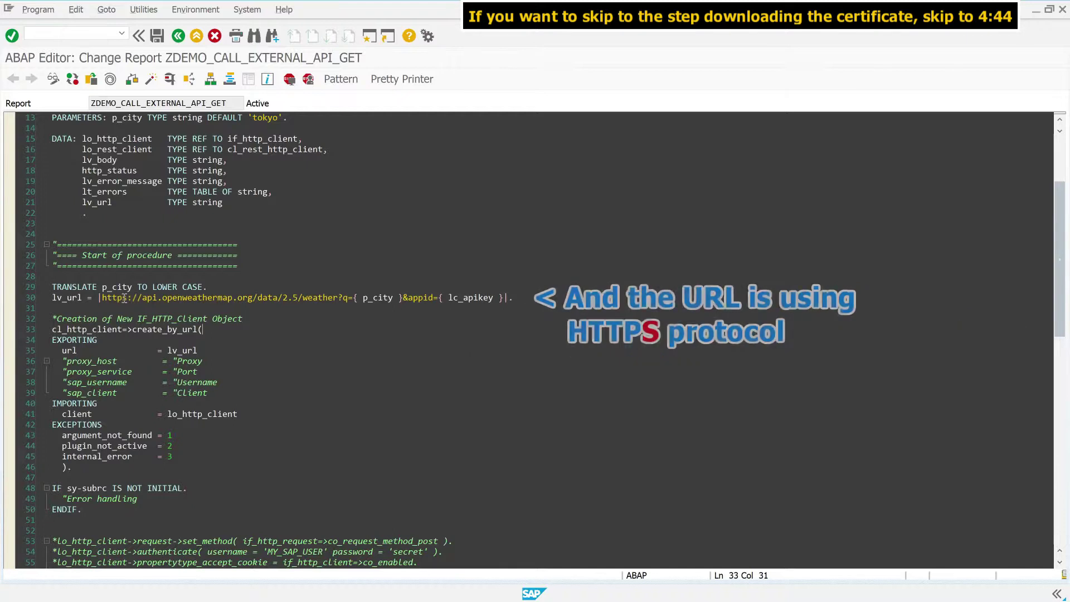
click(253, 319)
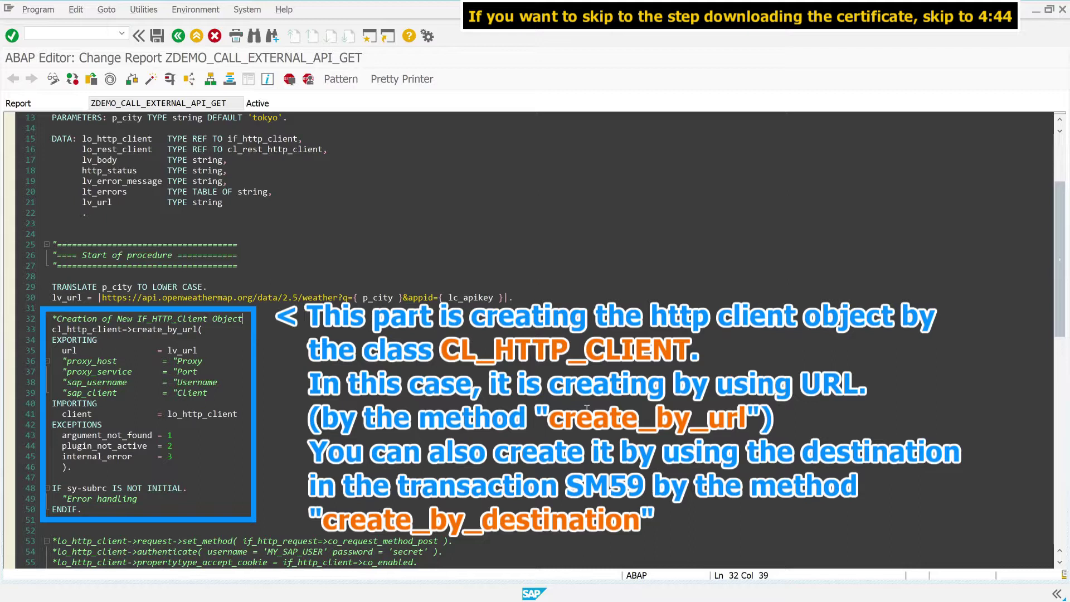
scroll(587, 409, down, 9)
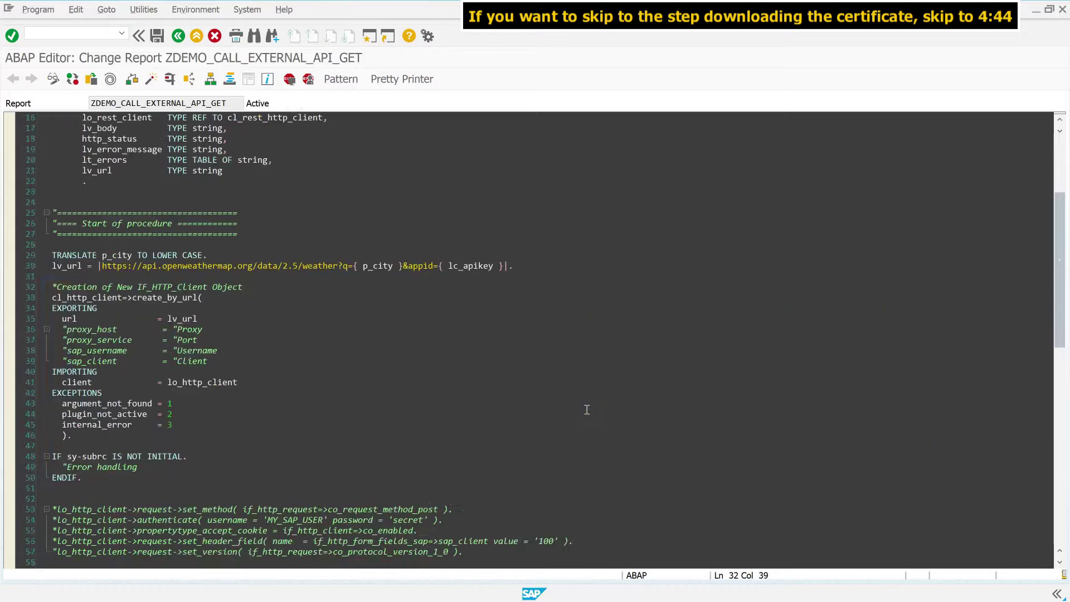
scroll(586, 409, down, 5)
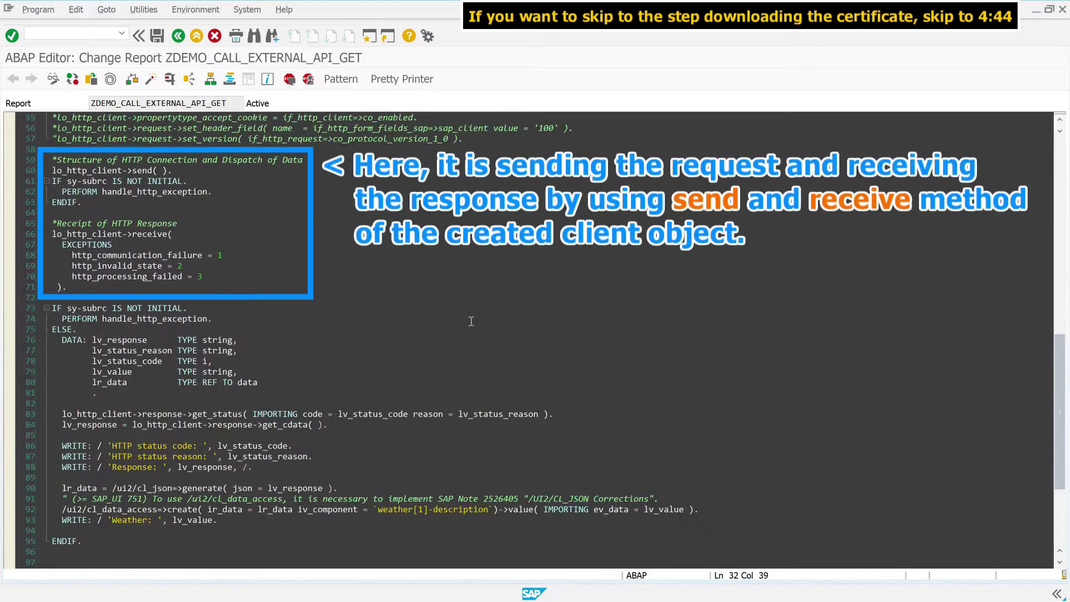
click(237, 170)
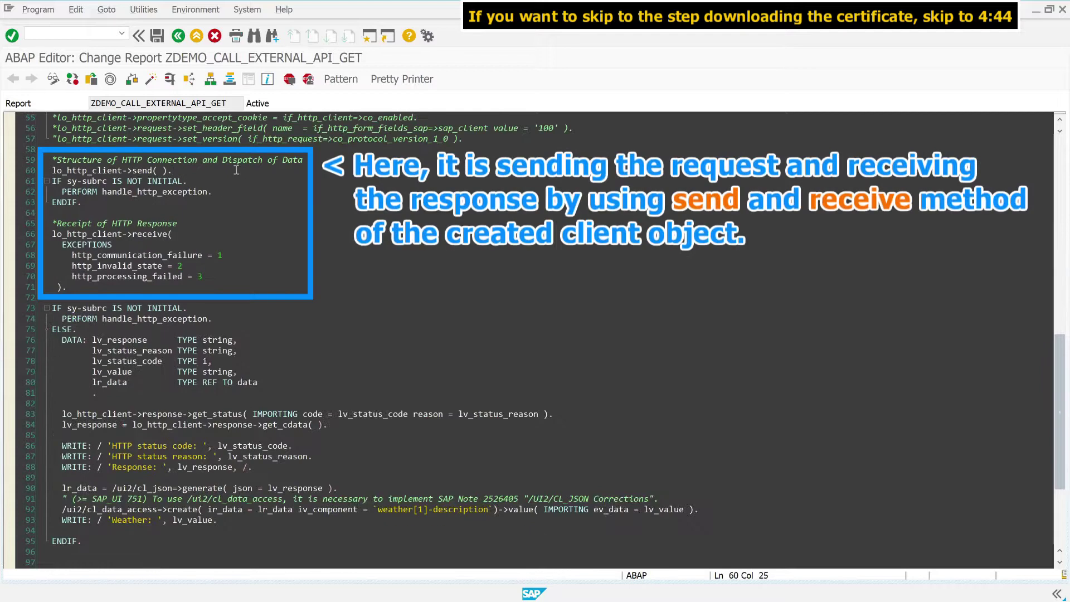
click(220, 237)
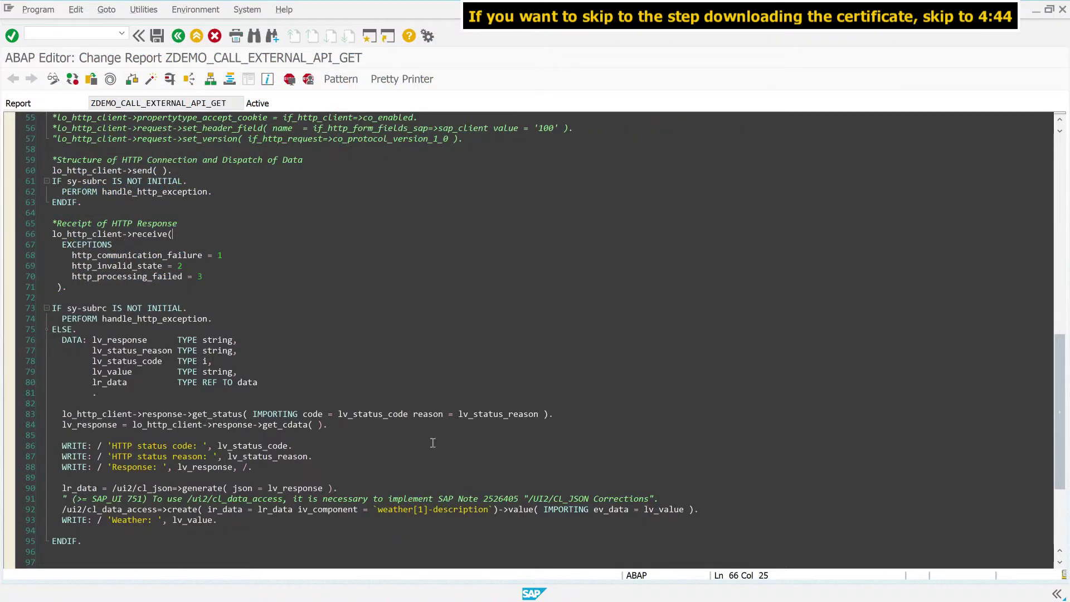
Run the report for tokyo and view the end of its SSSLERR_PEER_CERT_UNTRUSTED error output
scroll(503, 440, down, 5)
scroll(503, 440, down, 2)
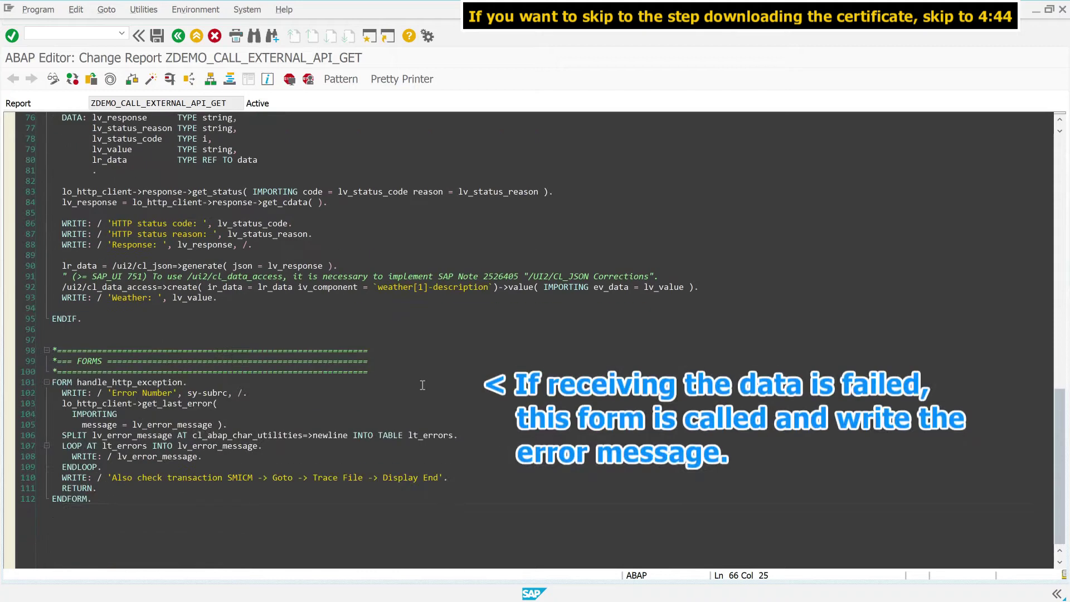
click(448, 365)
click(431, 373)
click(169, 80)
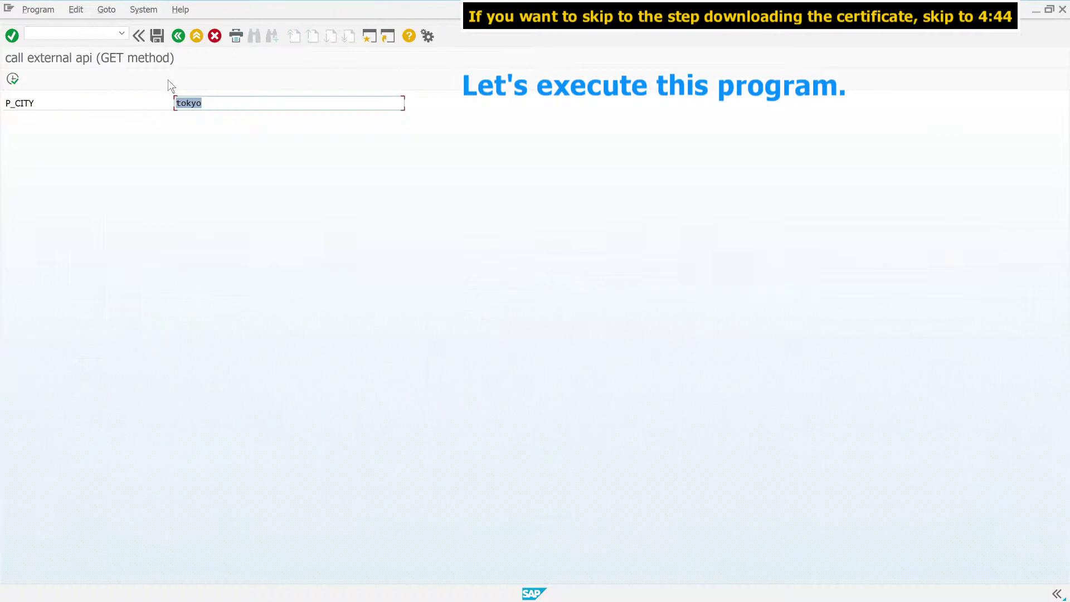
click(13, 79)
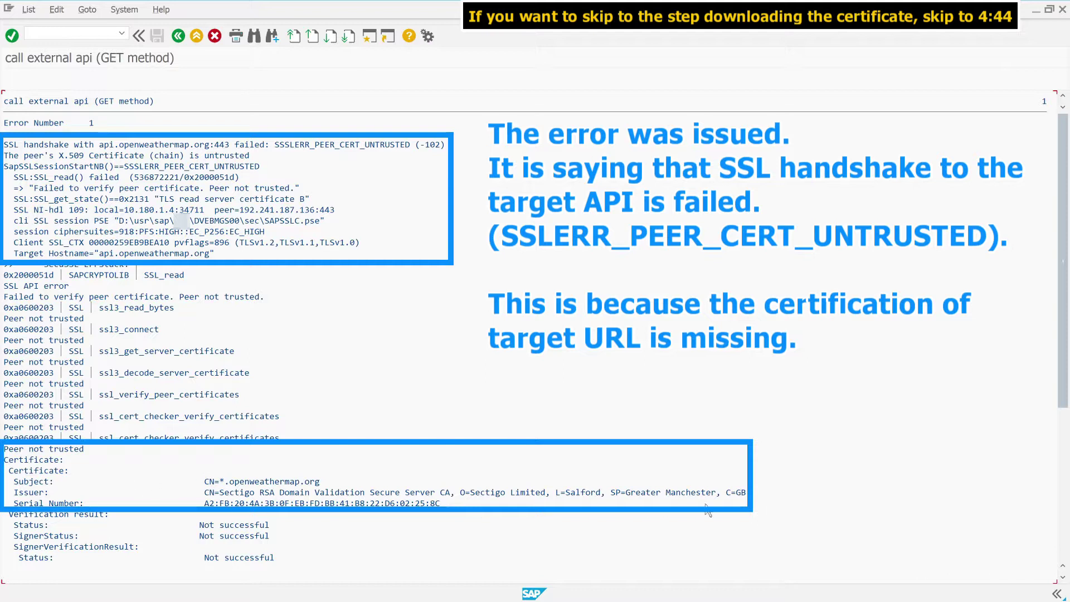
click(1064, 465)
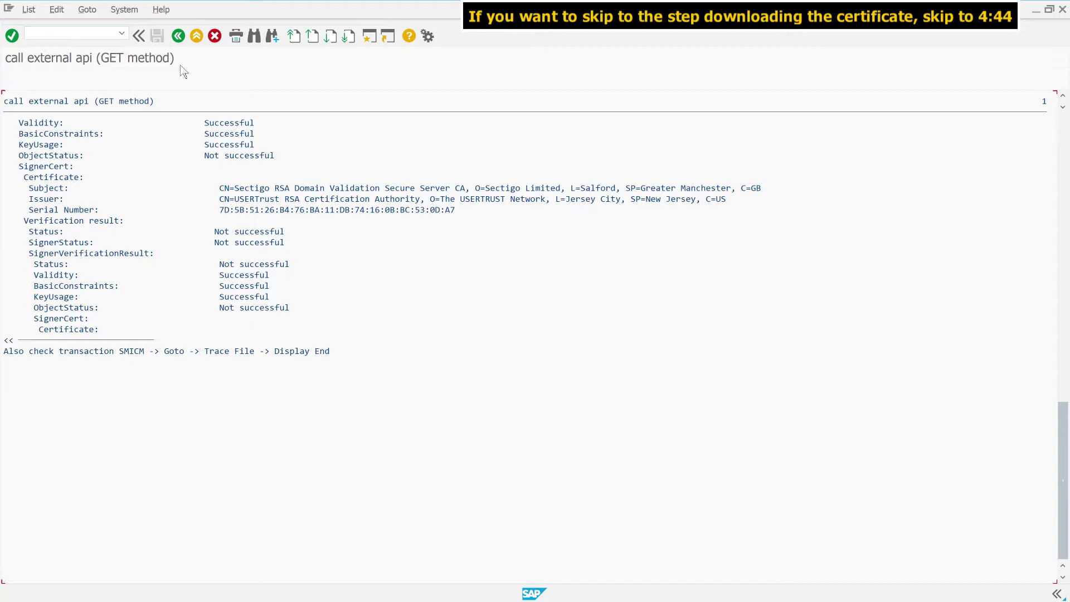
Change the URL on line 30 from https to http and activate the report
click(177, 36)
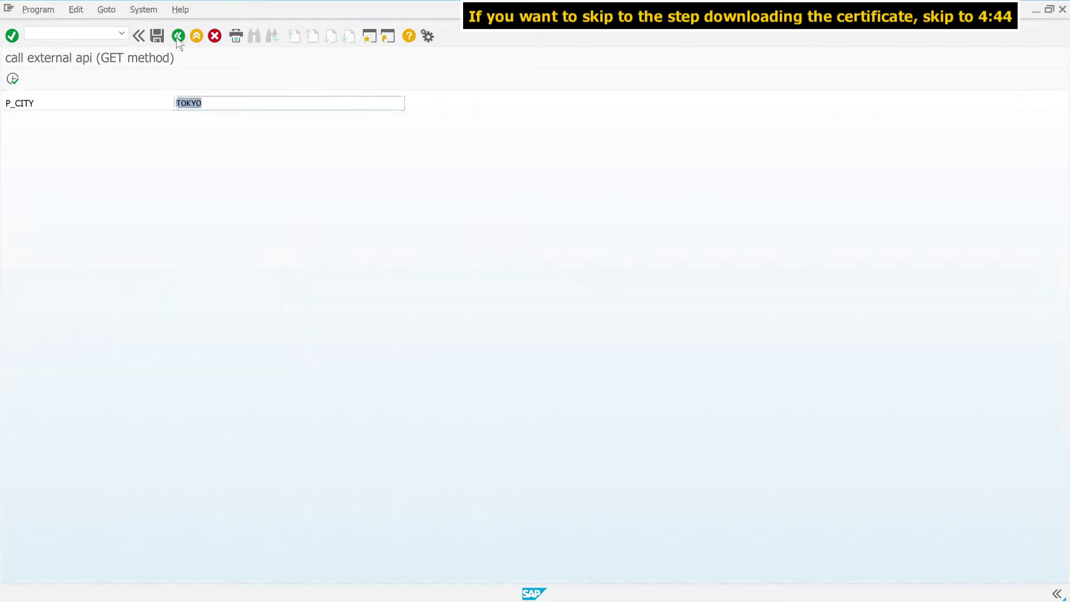
click(177, 37)
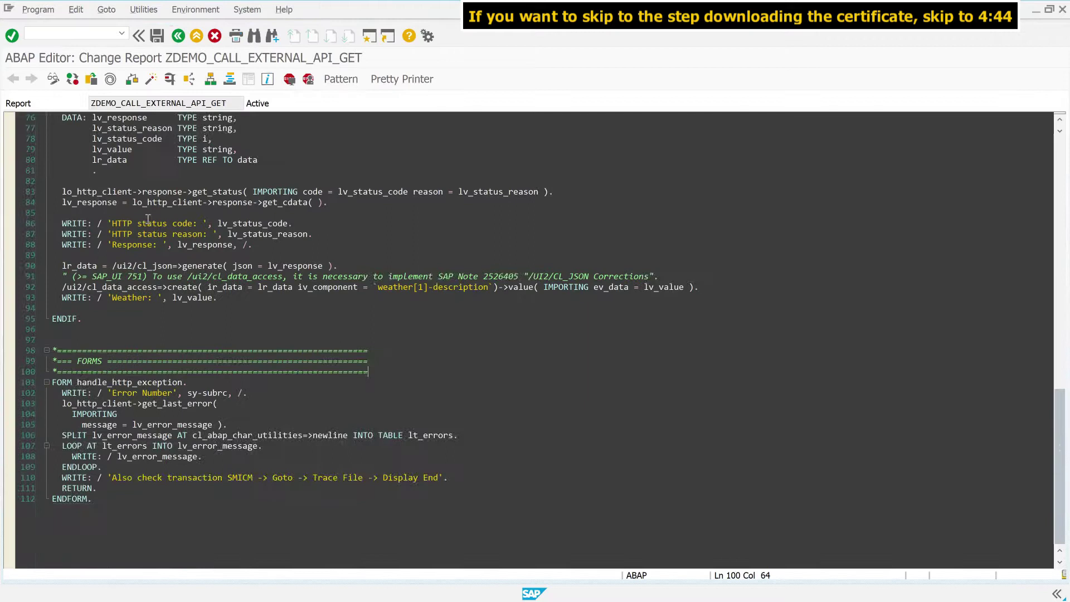
scroll(143, 255, up, 6)
scroll(144, 255, up, 11)
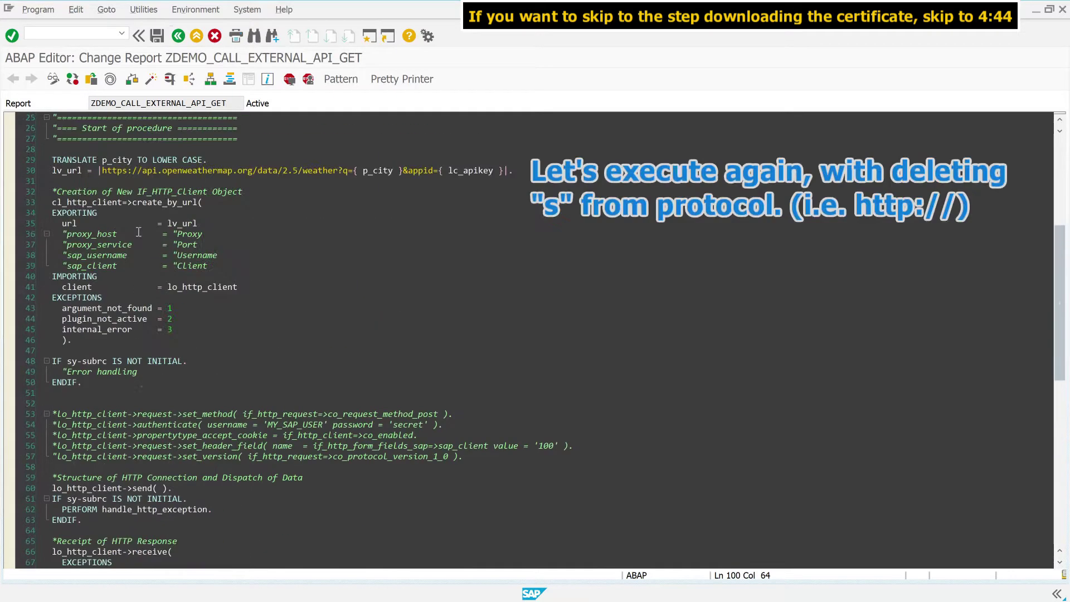
click(125, 170)
key(BackSpace)
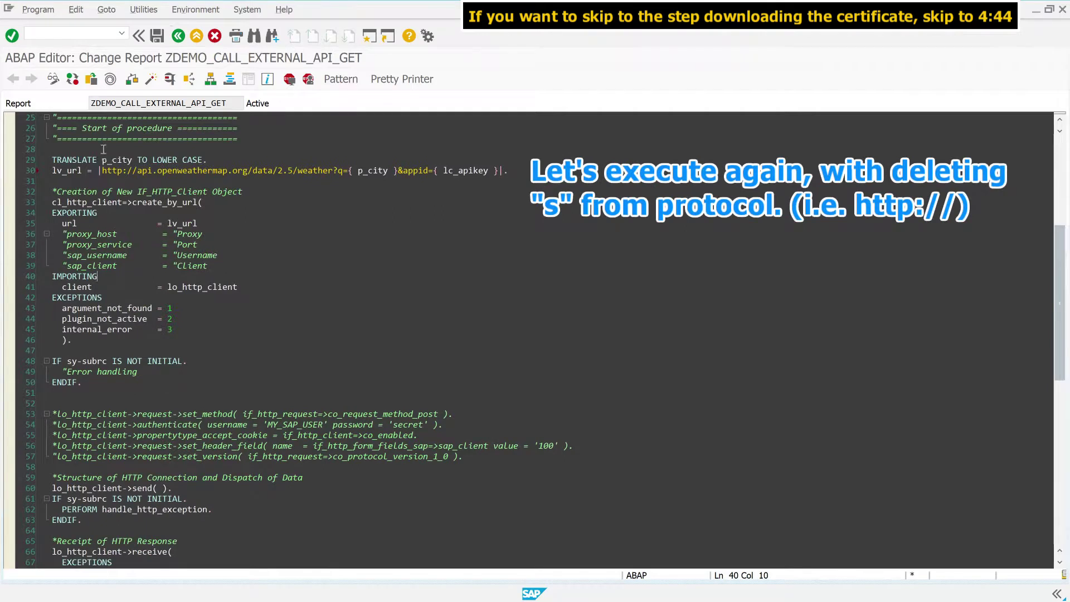
click(151, 79)
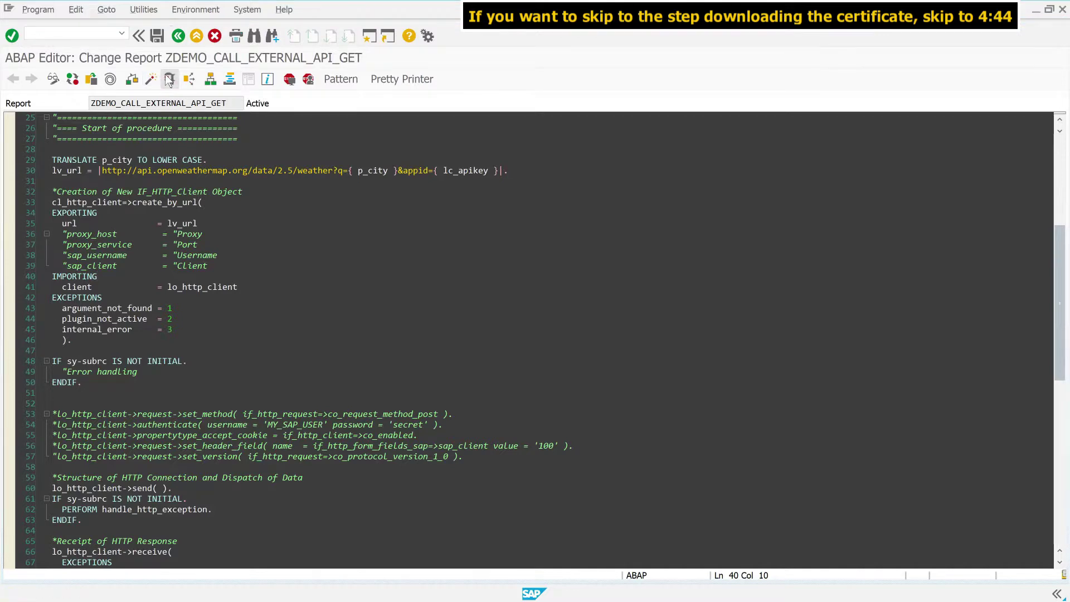
Run the report for tokyo, getting HTTP 200 with heavy intensity rain, then return to the source
click(169, 80)
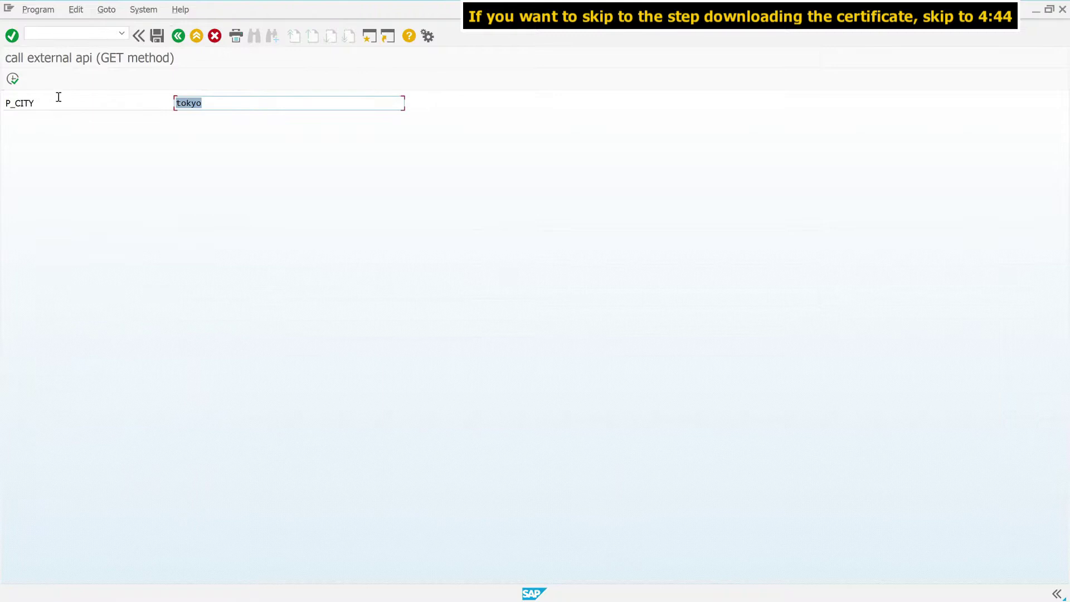
click(12, 79)
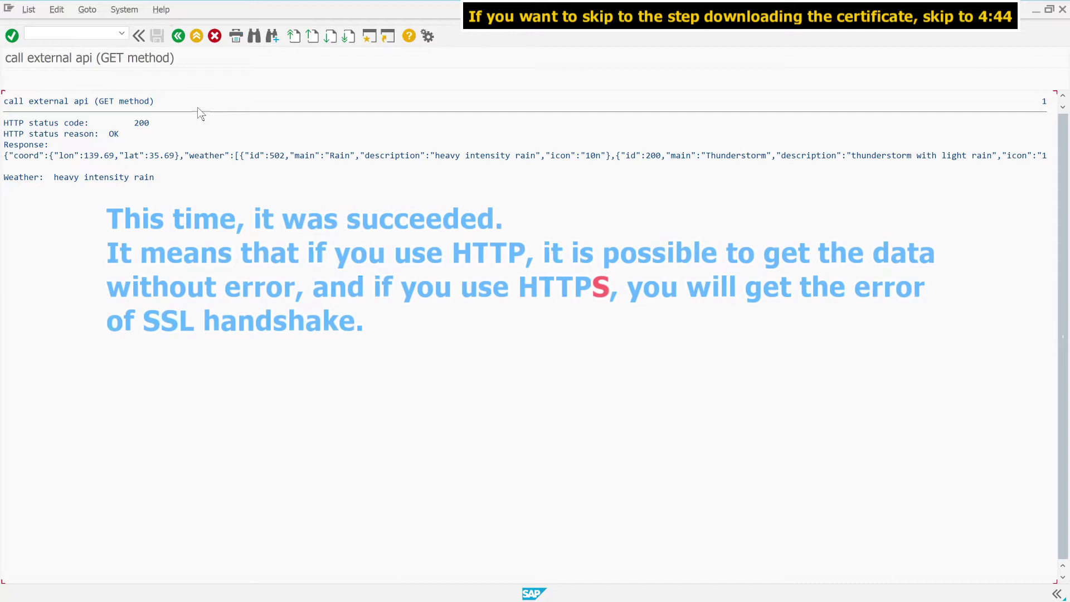
click(180, 37)
click(178, 38)
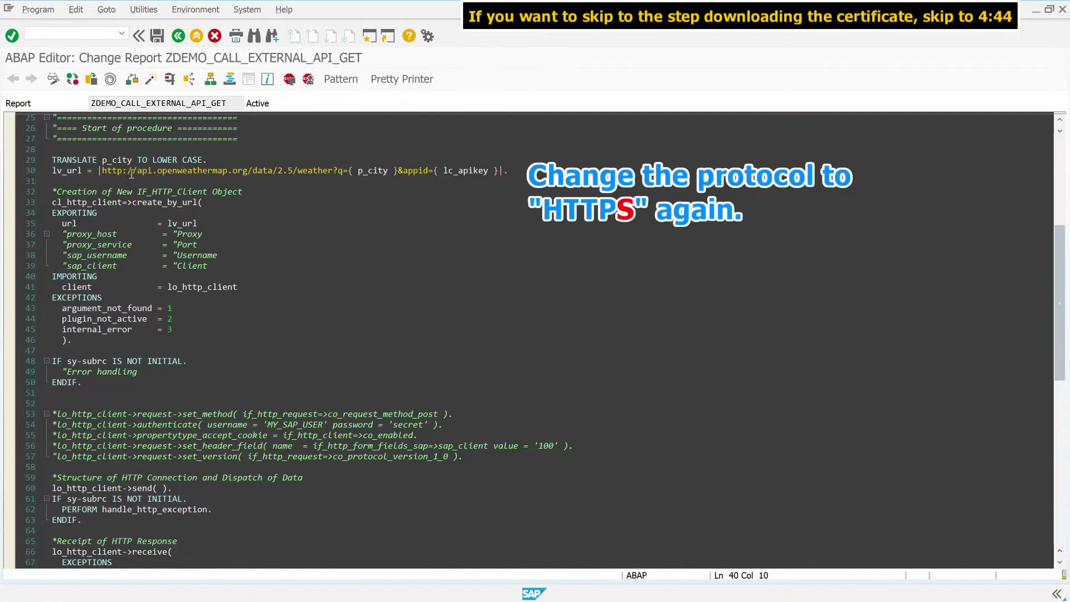
Restore https in the URL, reactivate, rerun for tokyo and copy the SSL handshake error lines
text(s)
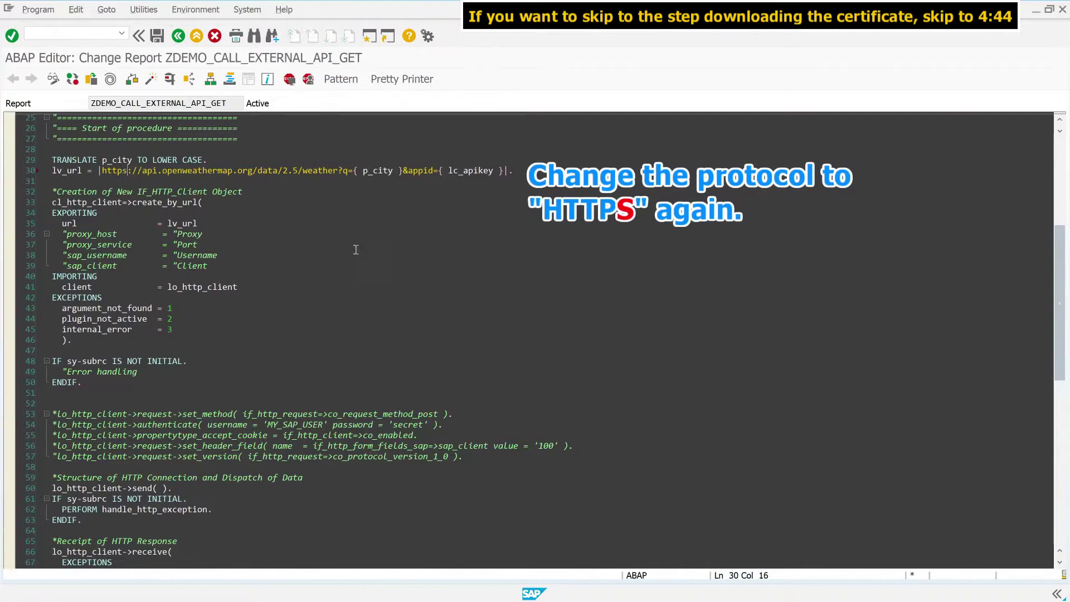
click(151, 80)
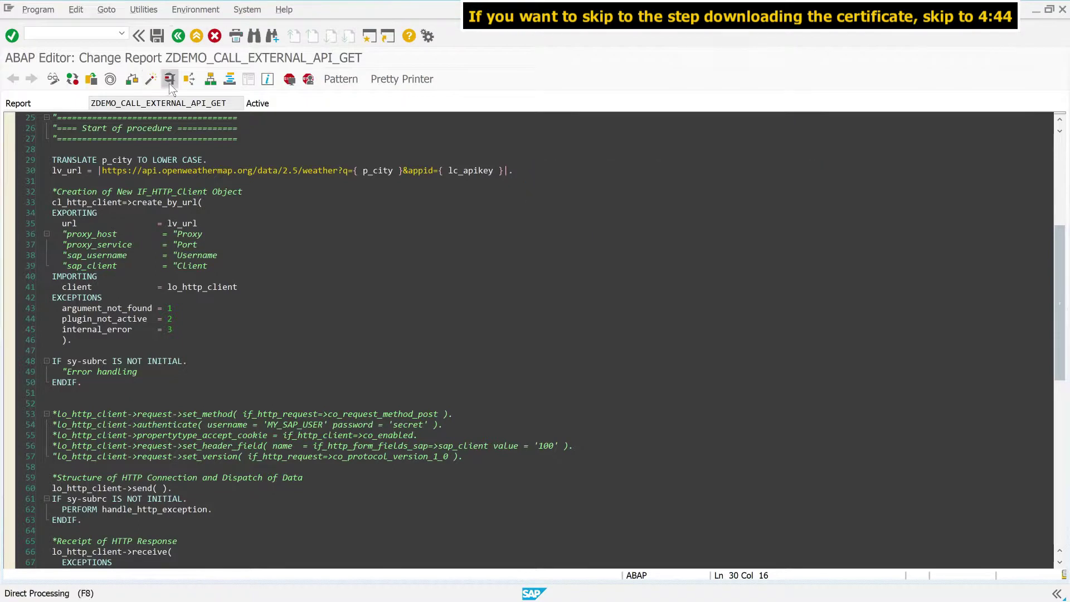
click(171, 84)
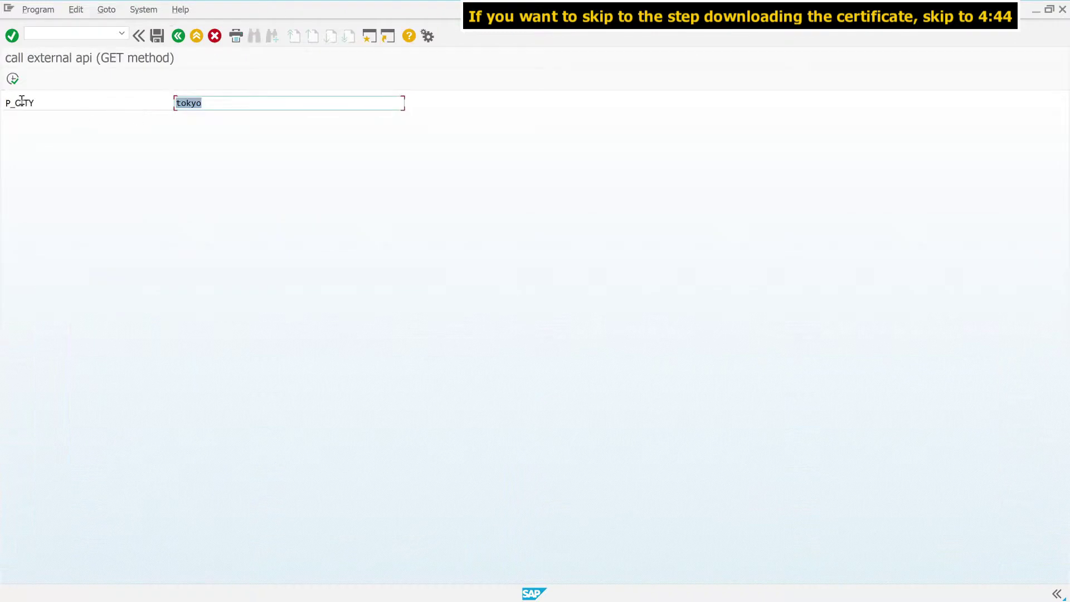
click(13, 79)
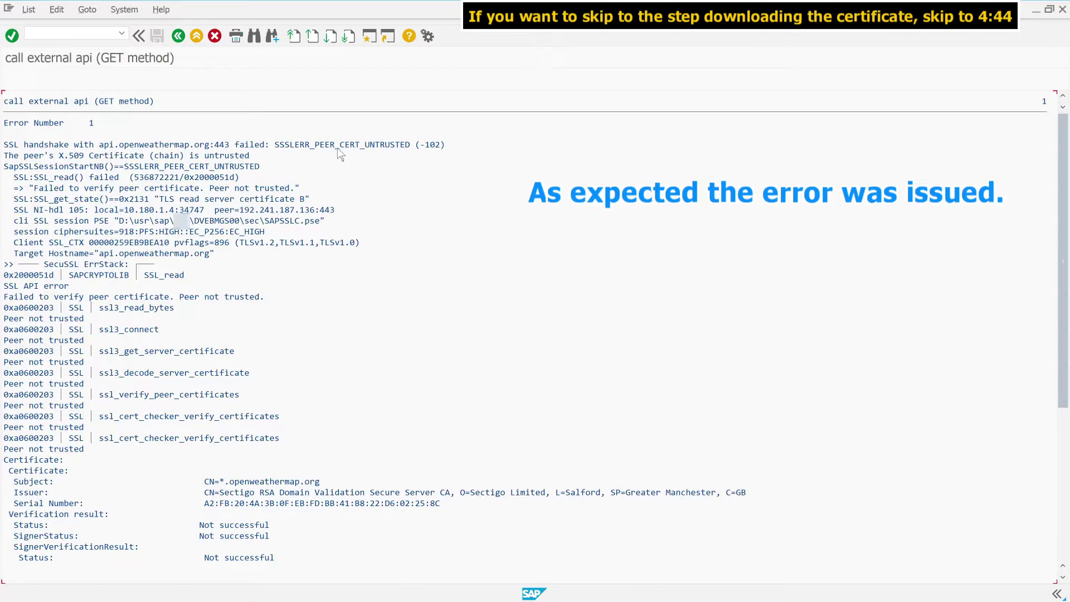
drag(5, 144, 493, 157)
key(ctrl+c)
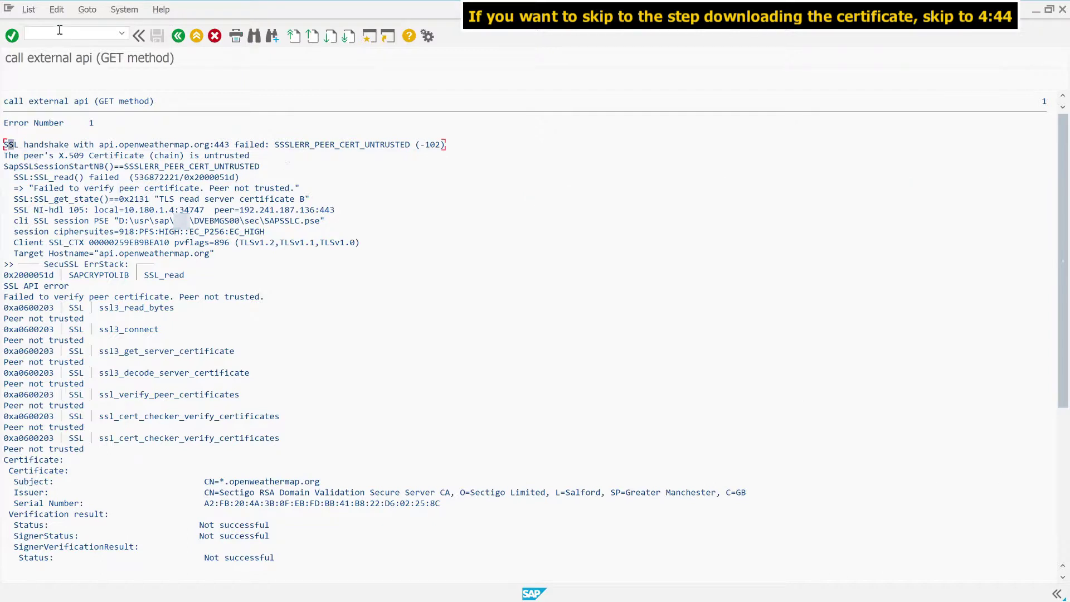
Open the ICM Monitor with transaction /osmicm
click(34, 33)
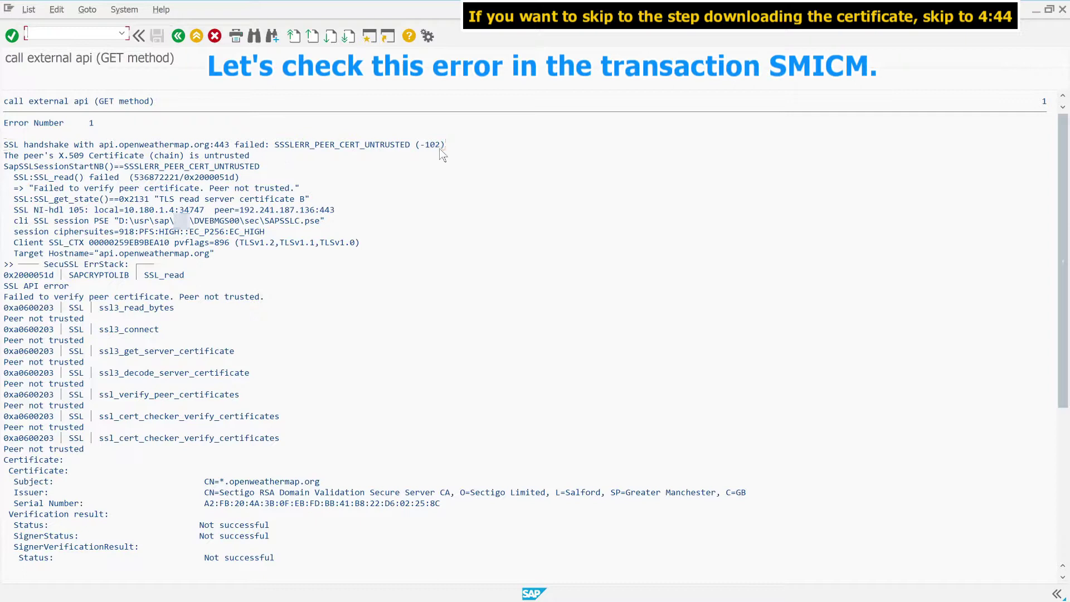
text(/osmicm)
key(Return)
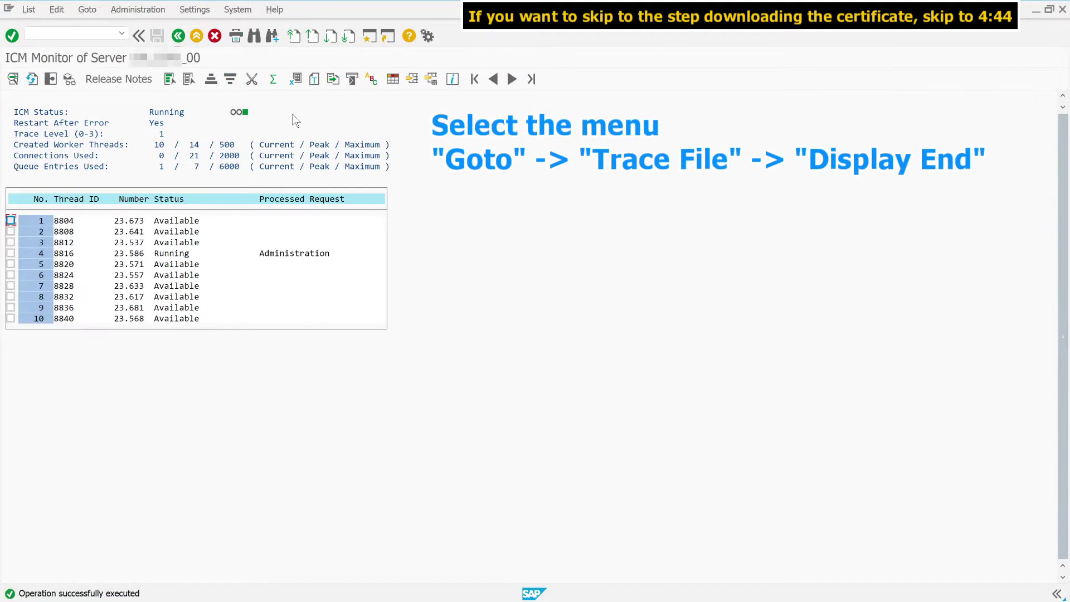
Display the end of the ICM trace file and mark the SapSSLSessionStartNB error line
click(89, 10)
mouse_move(92, 25)
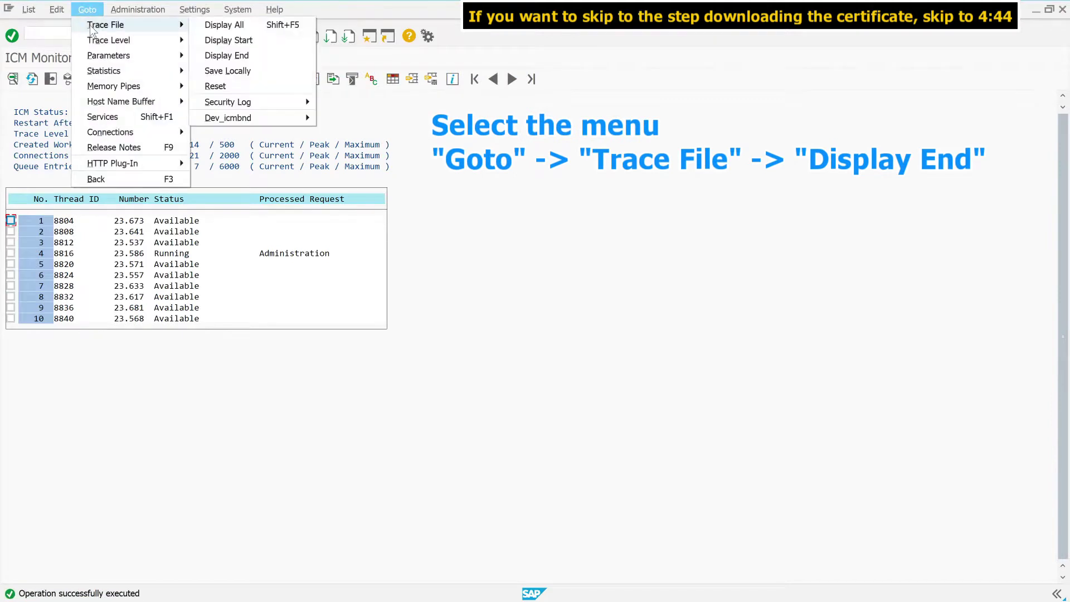
click(246, 56)
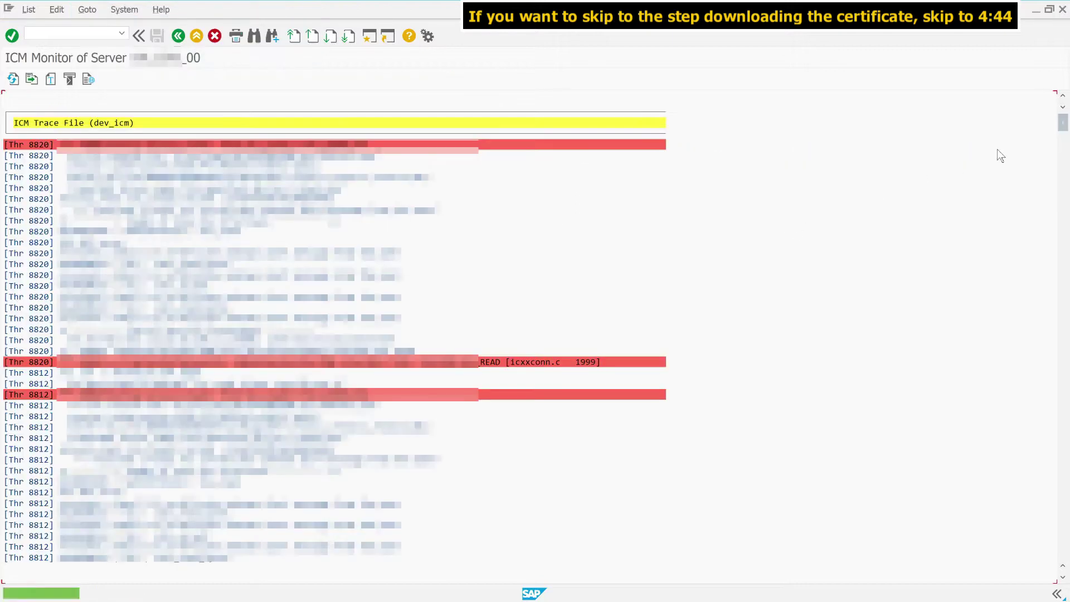
drag(1062, 125, 1063, 560)
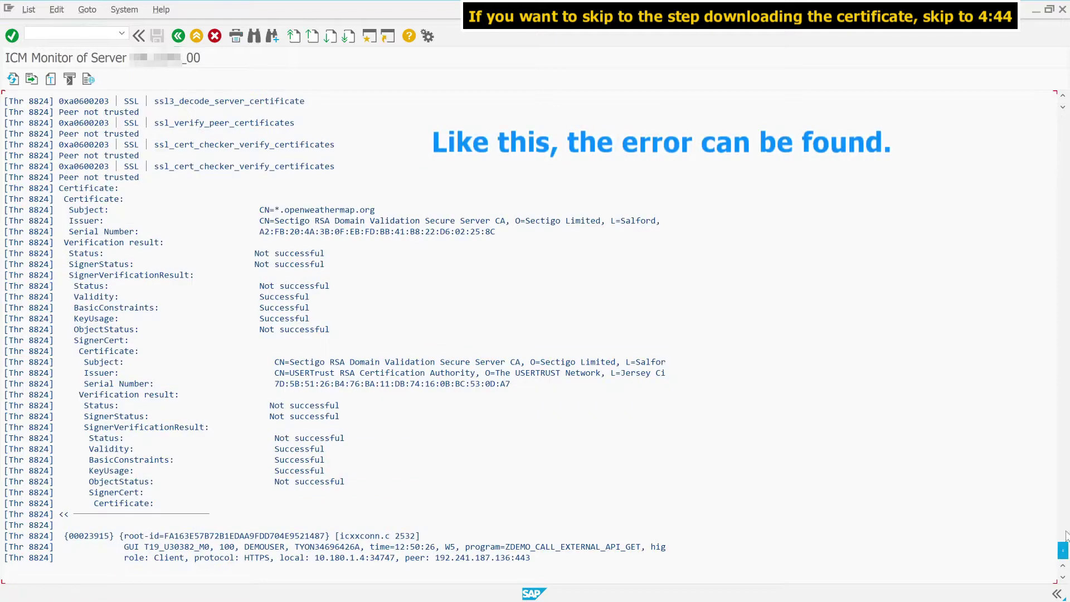
click(1065, 413)
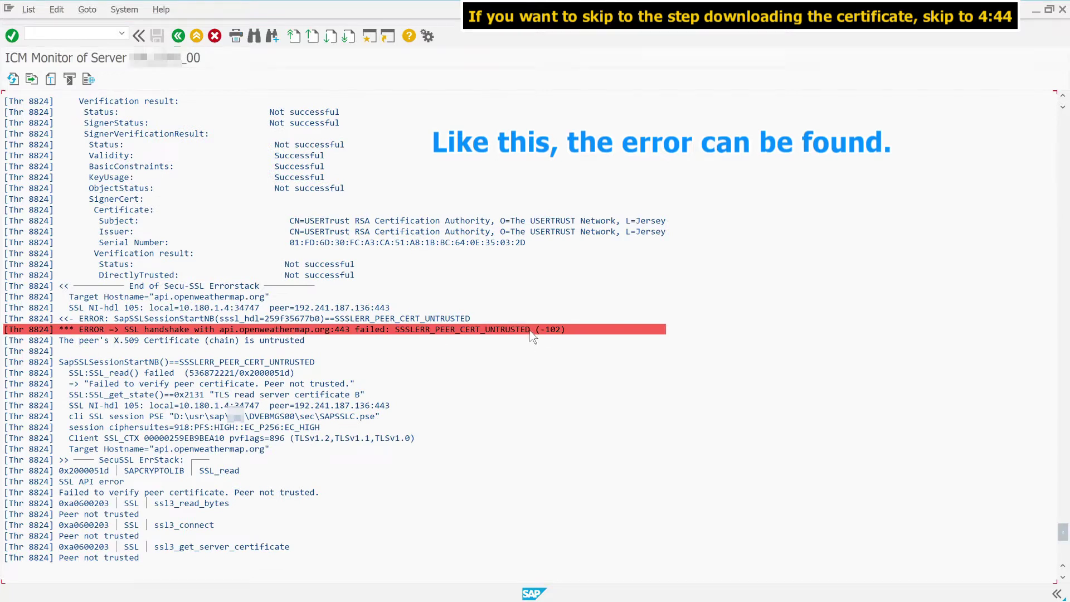
click(548, 362)
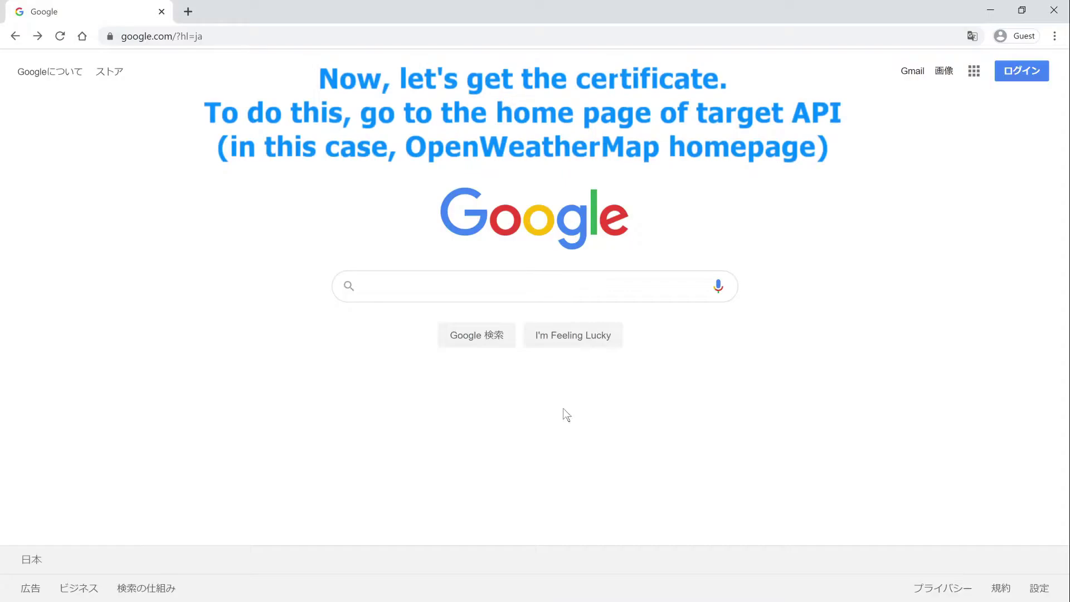
Search Google for openweathermap and open the OpenWeatherMap home page
click(211, 37)
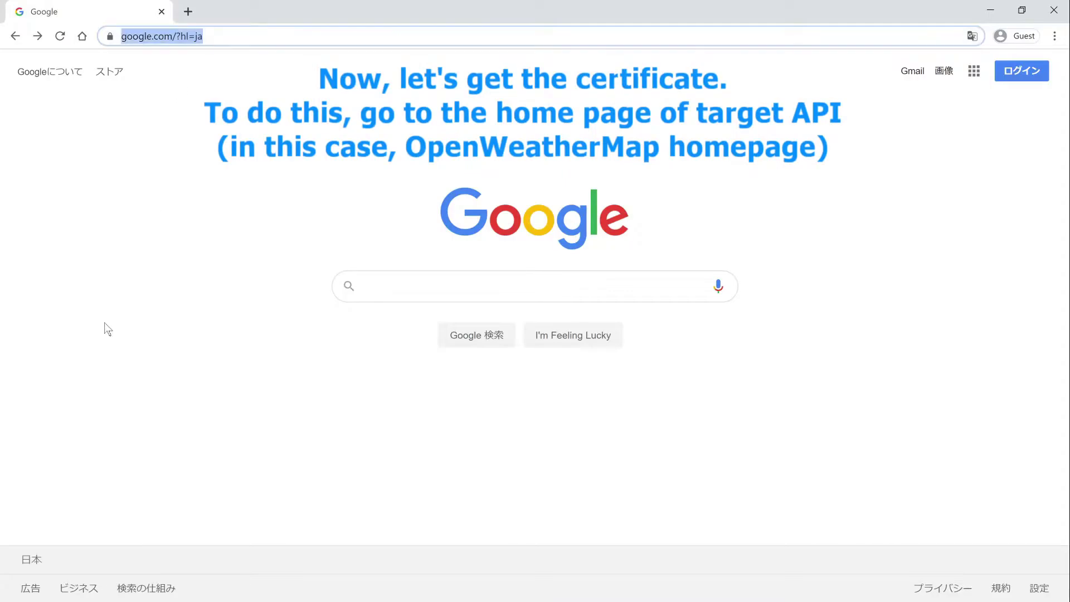
text(openweathermap)
key(Return)
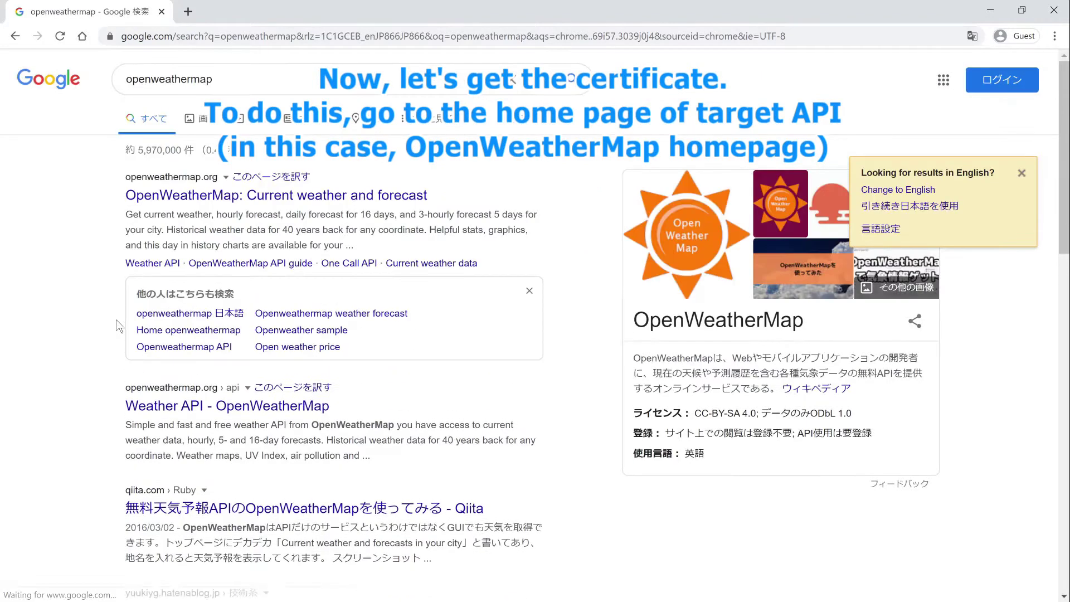
click(234, 197)
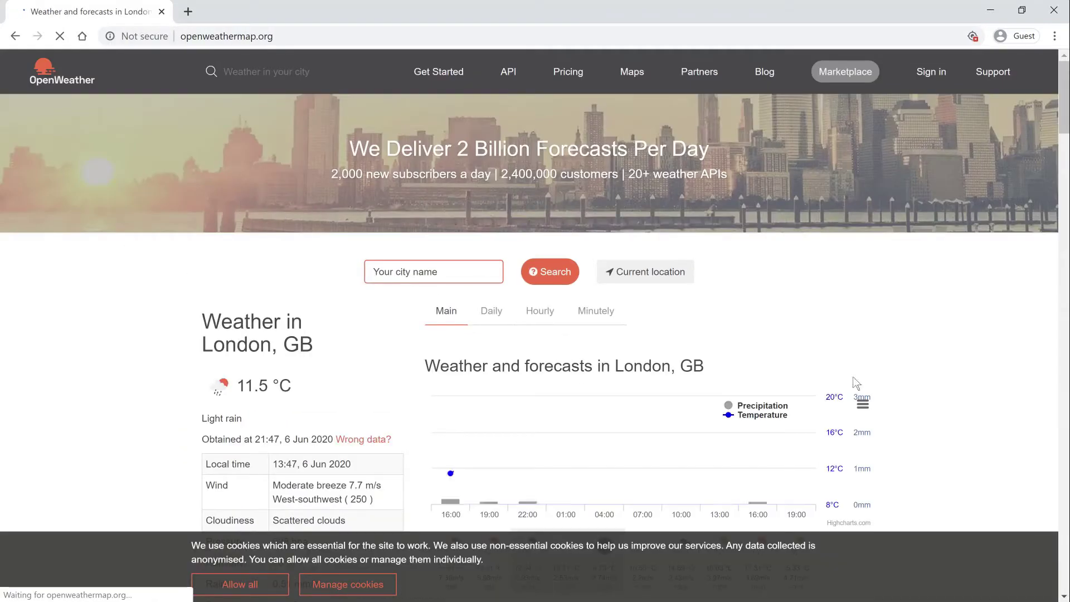
right_click(868, 294)
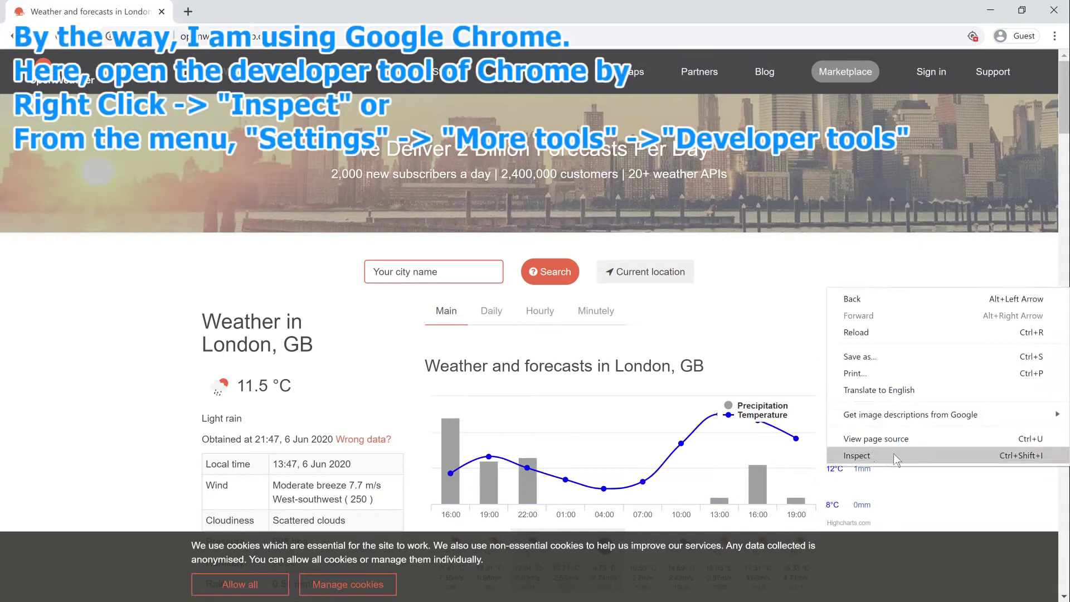
click(825, 267)
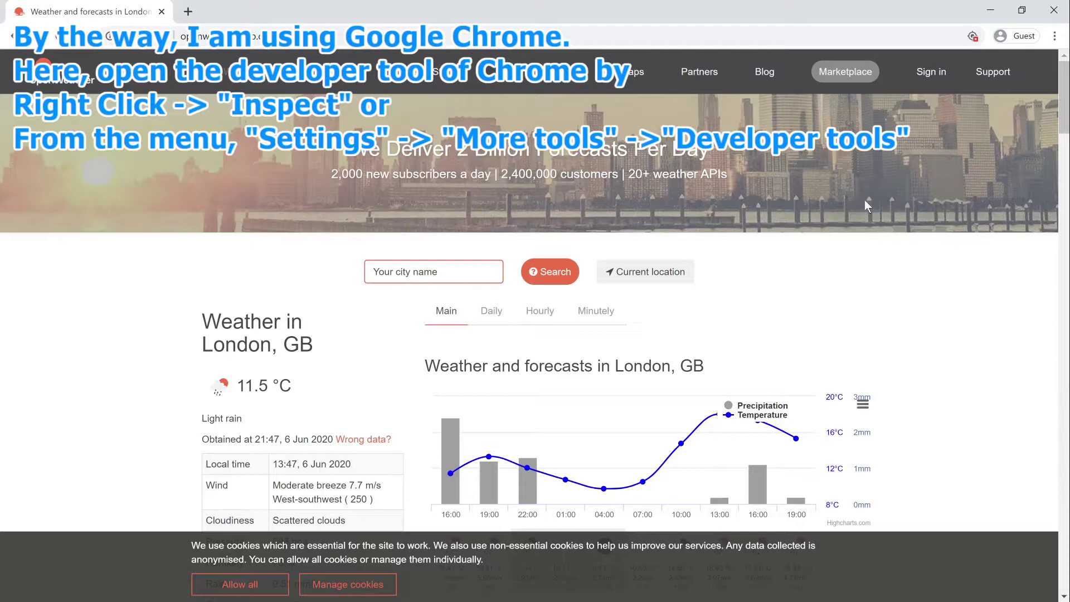
click(1055, 36)
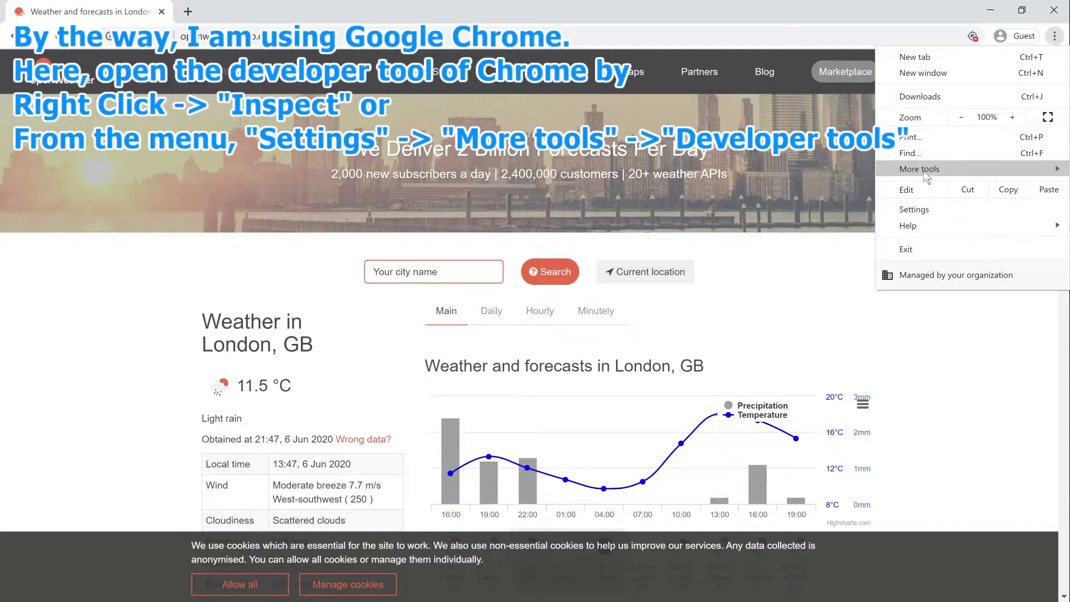
Open the developer tools Security panel and view the *.openweathermap.org certificate
mouse_move(922, 169)
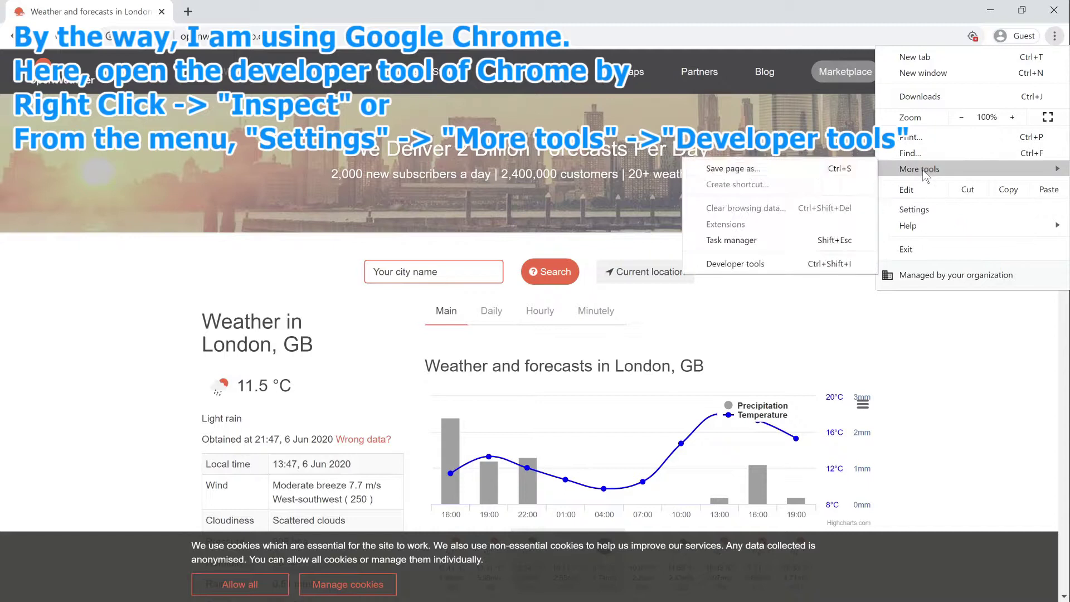
click(789, 262)
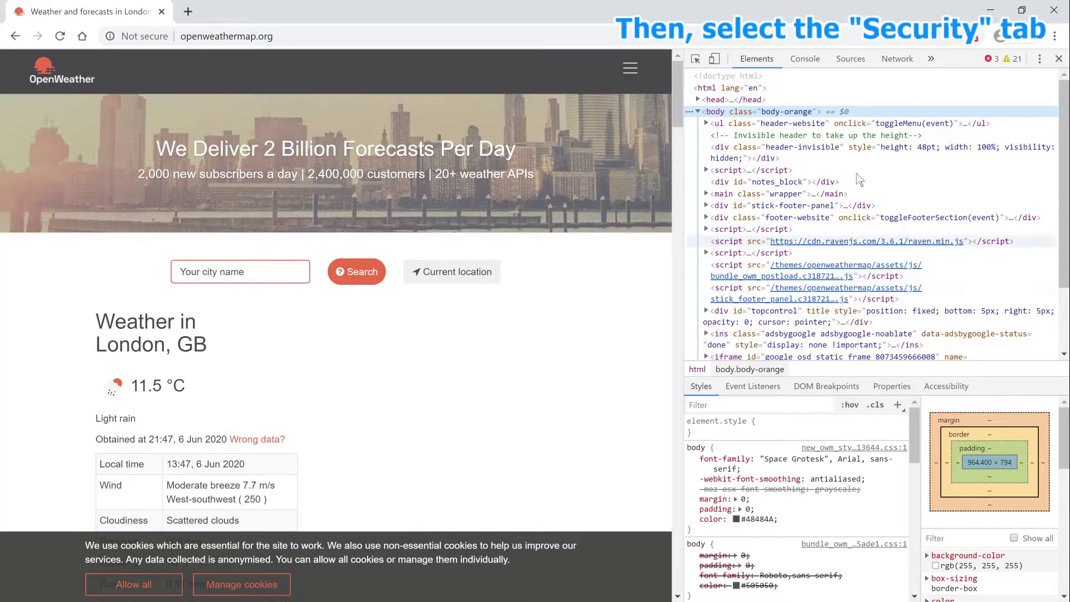
click(930, 59)
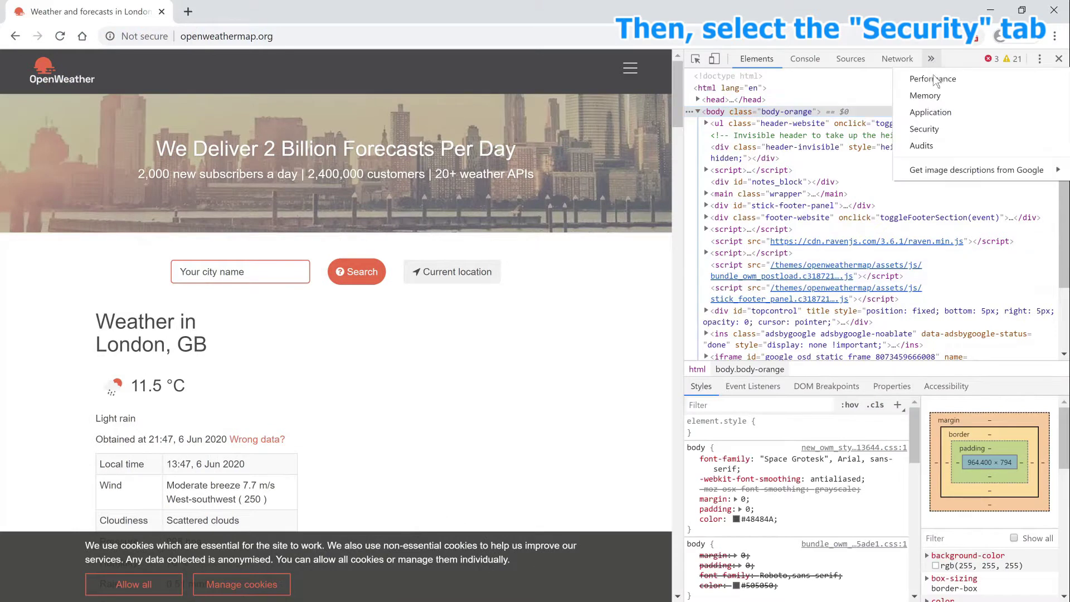
click(948, 129)
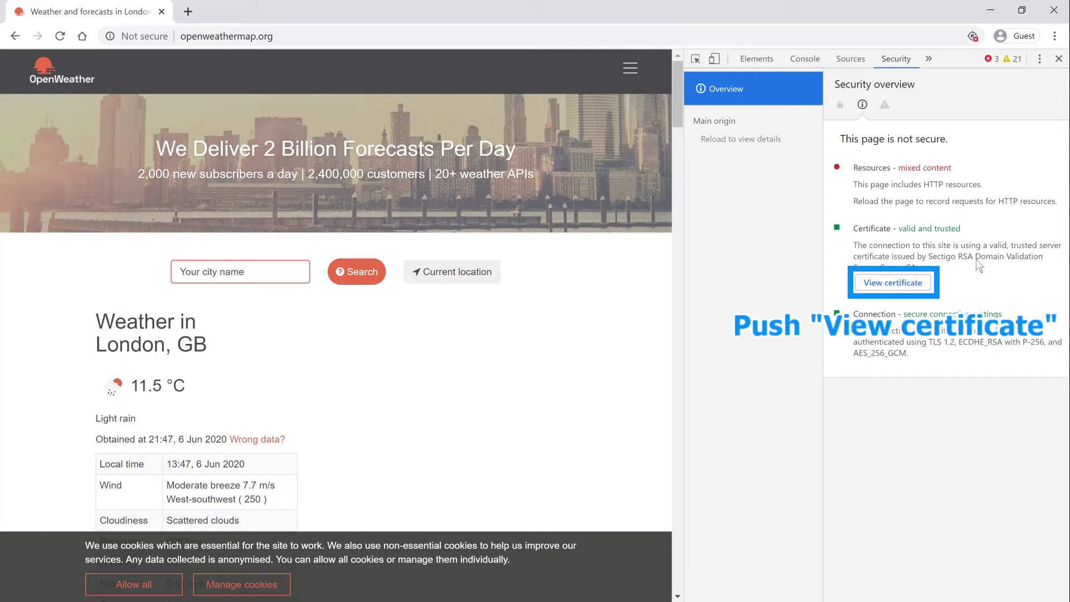
click(920, 283)
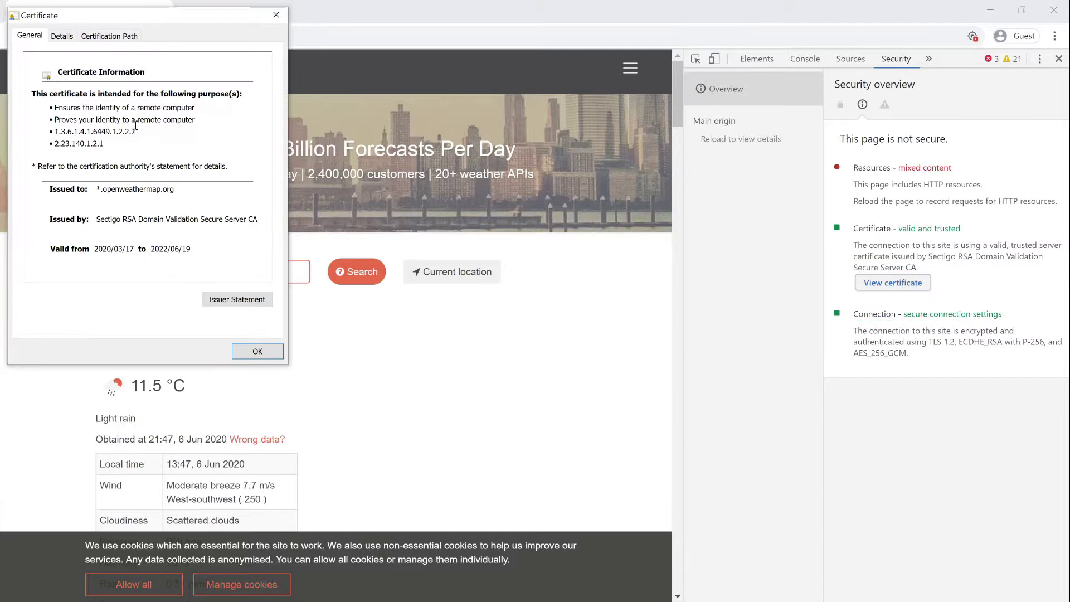
Check the certificate's details and certification path, then start Copy to File
click(62, 37)
click(107, 36)
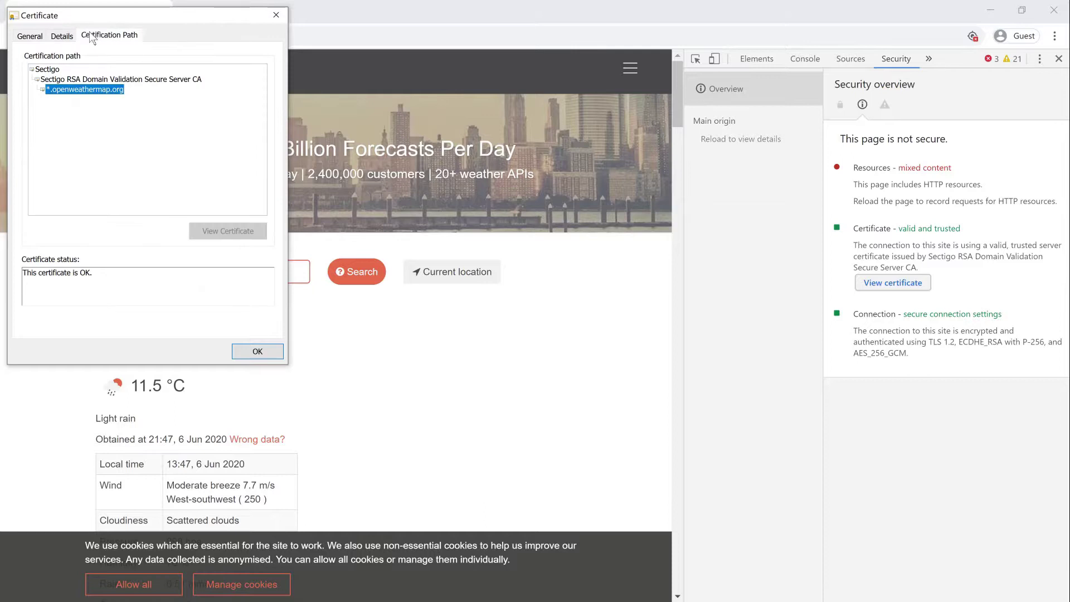
click(62, 35)
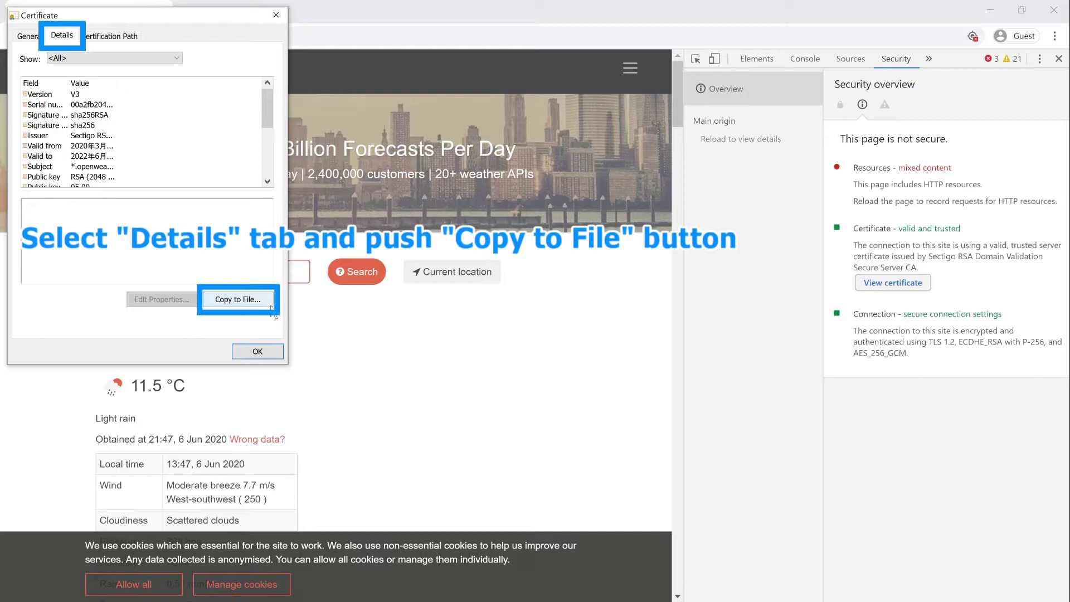
click(245, 299)
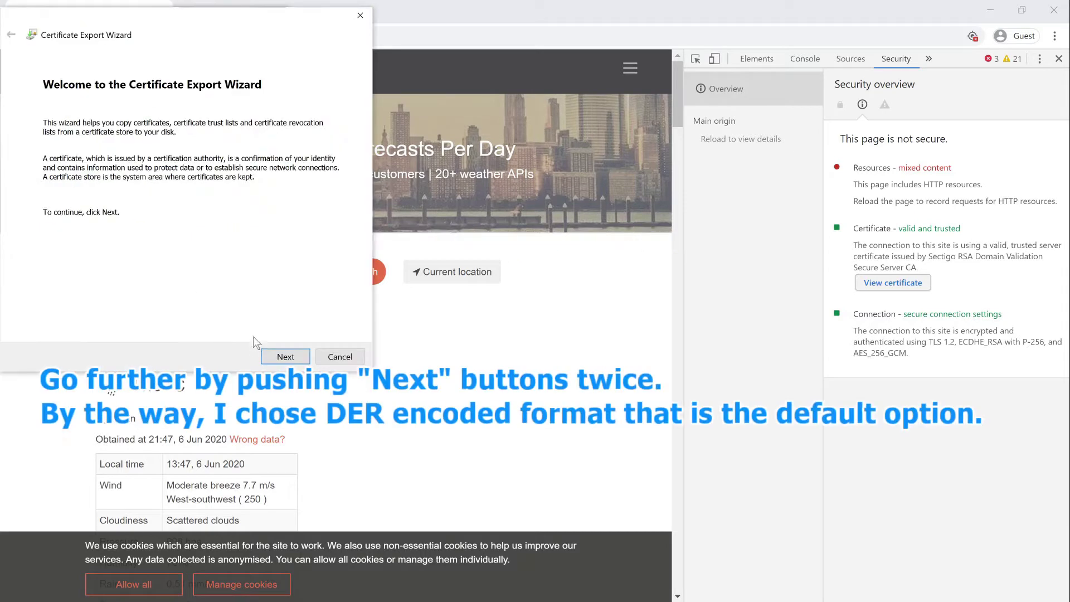
Export the certificate in DER X.509 format as openweathermap_cert.cer to the Downloads folder
click(284, 356)
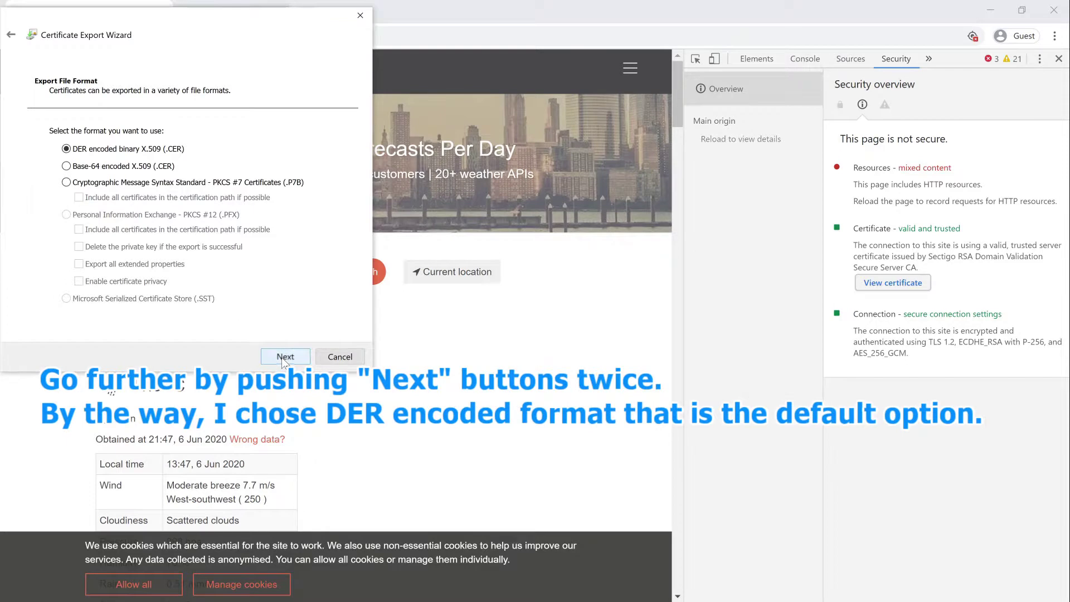
click(284, 357)
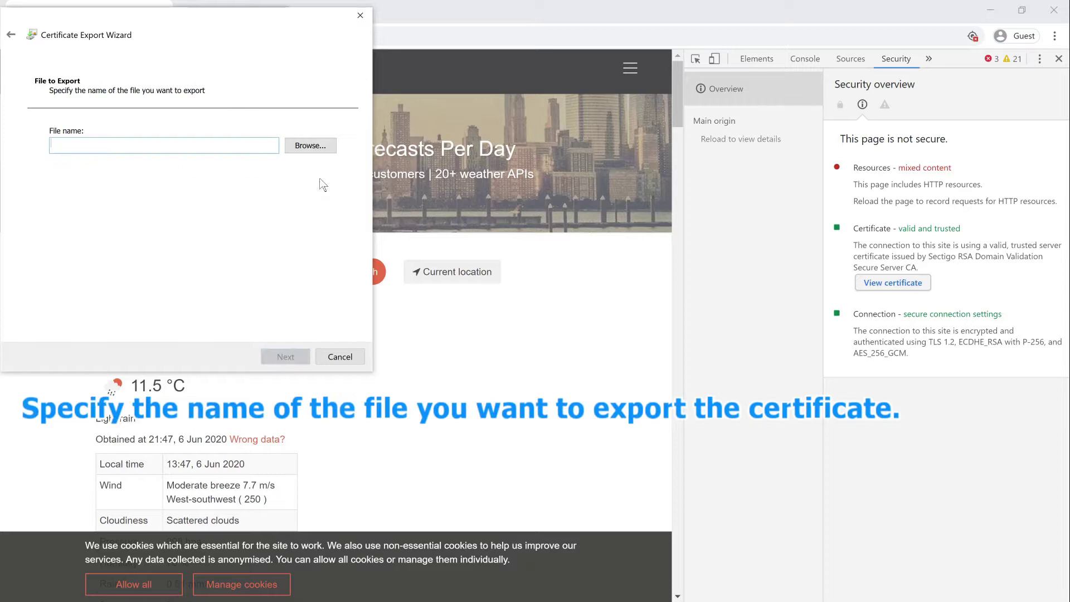
click(311, 146)
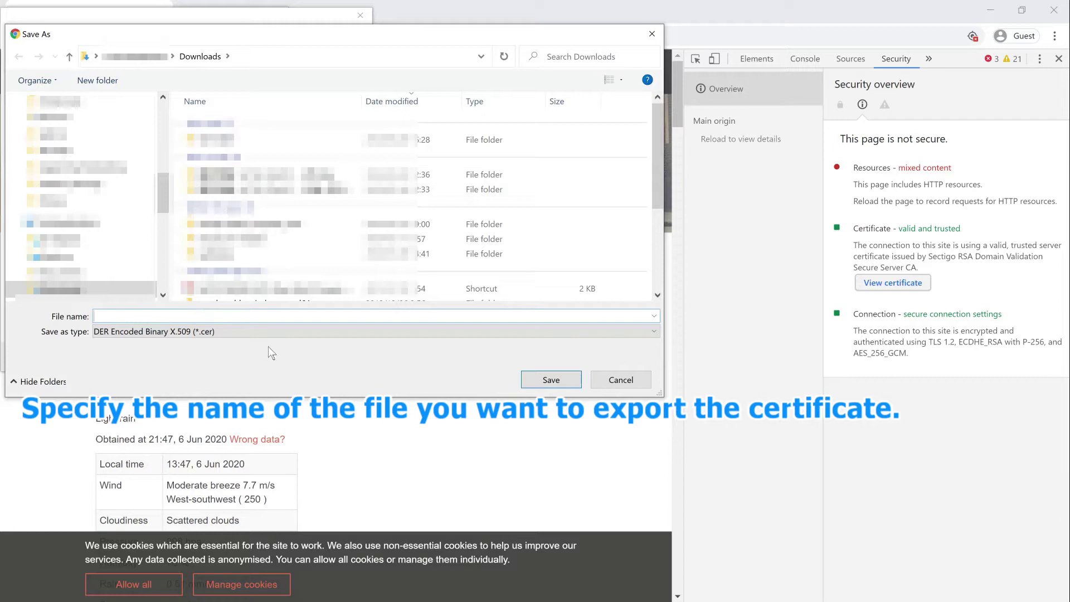
text(openweathermap_cert)
click(554, 376)
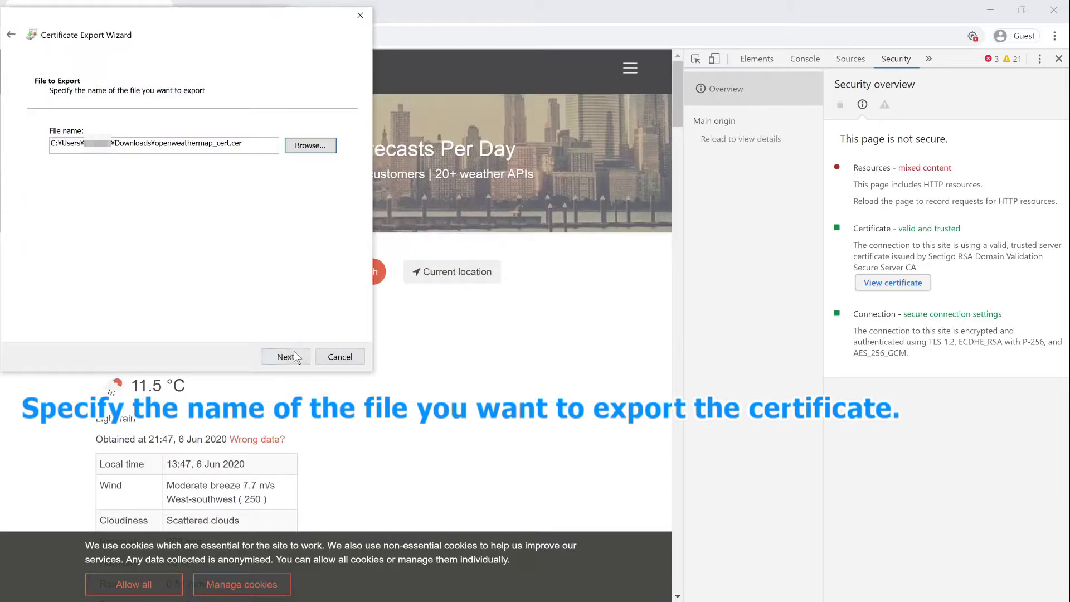
click(295, 355)
click(295, 357)
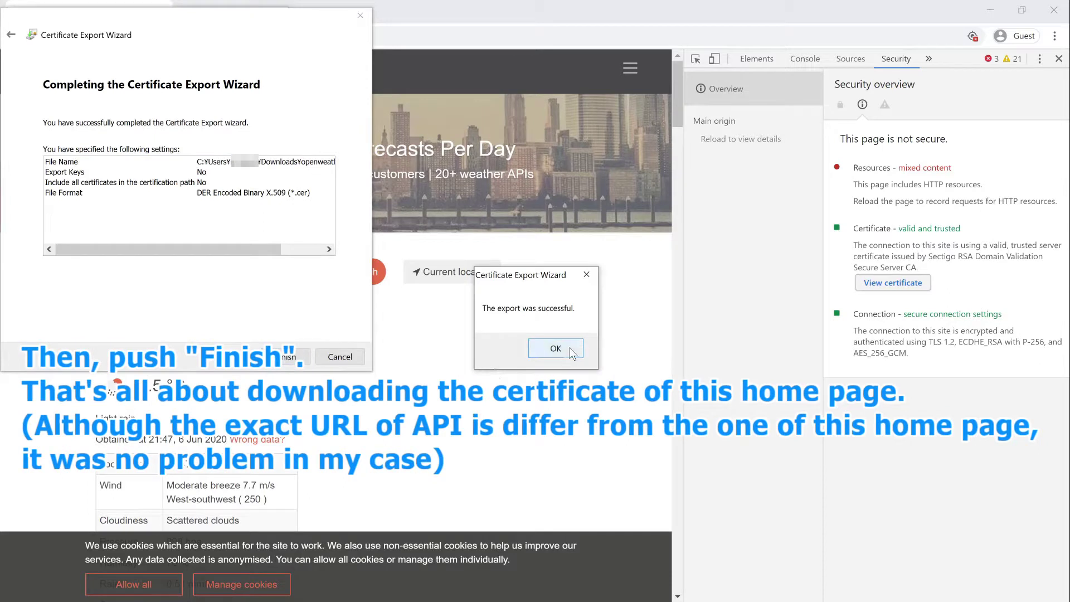
click(553, 351)
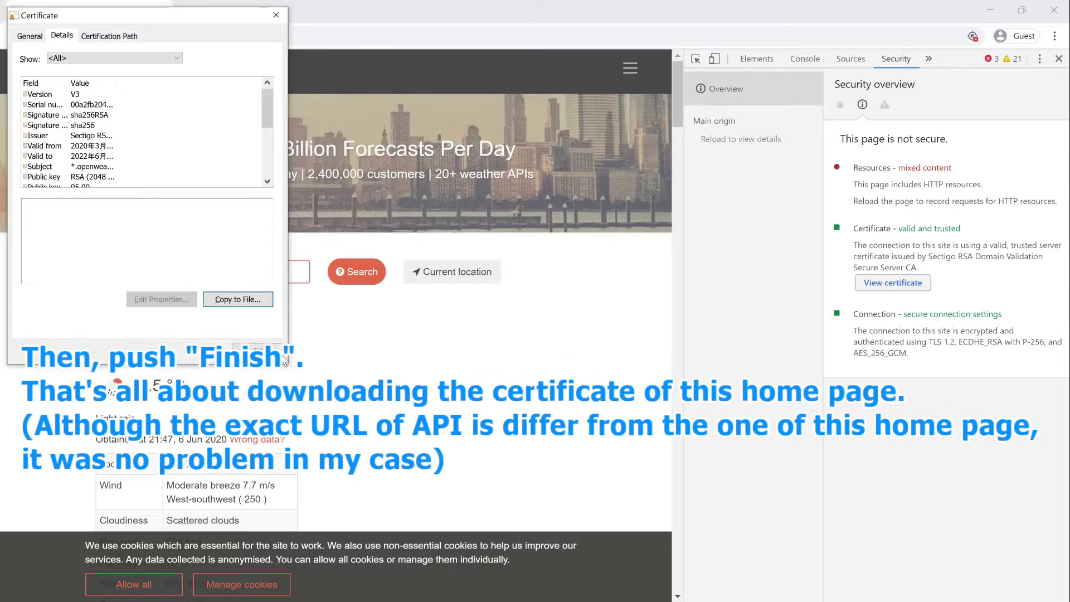
Close the certificate dialog, minimize Chrome, and open transaction STRUST in SAP
click(256, 347)
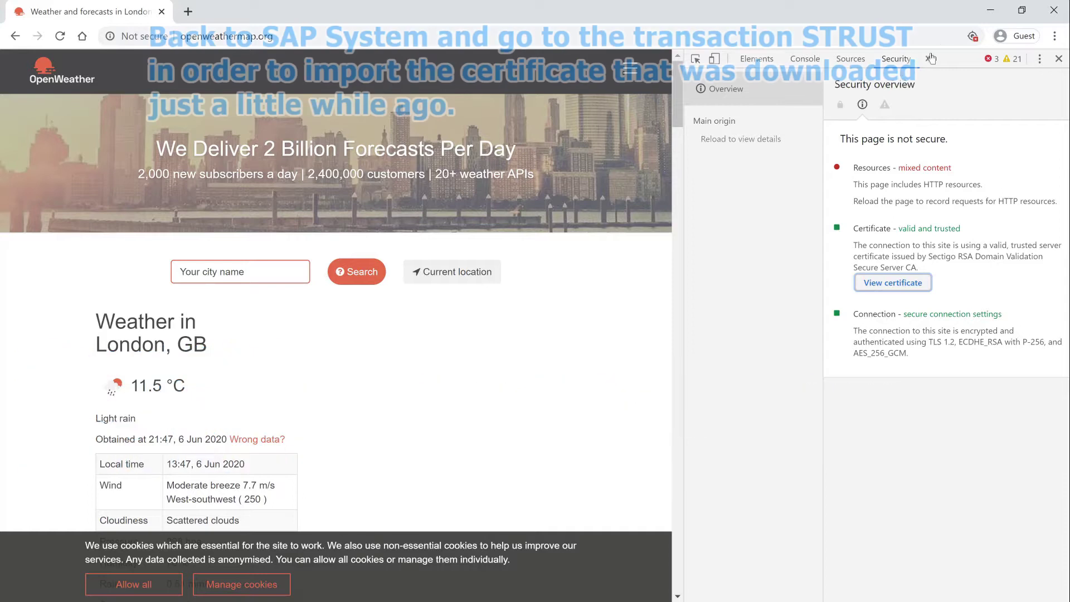
click(995, 11)
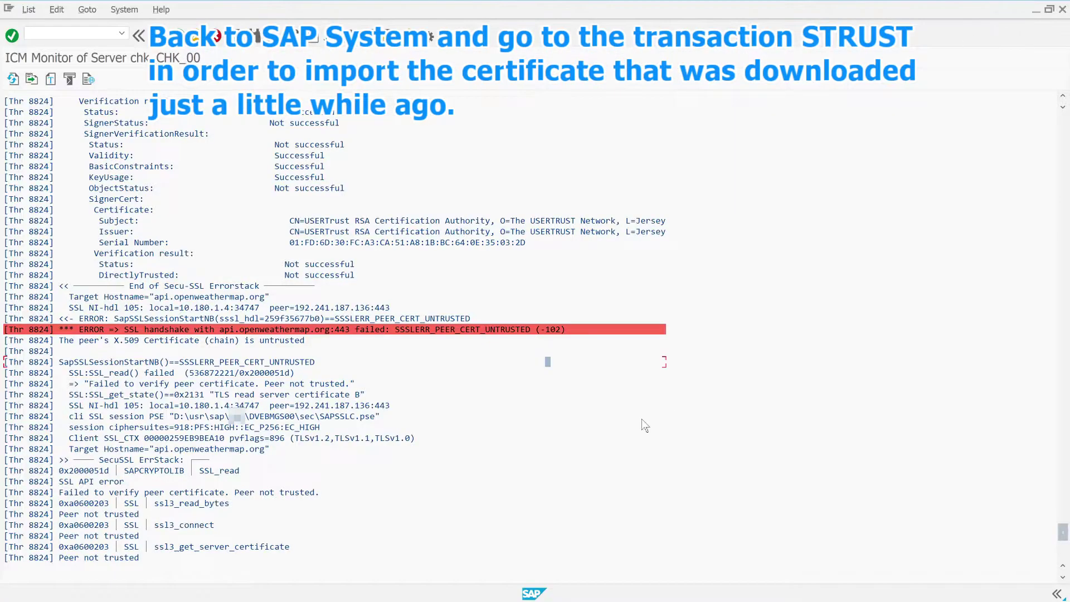
click(64, 36)
key(Return)
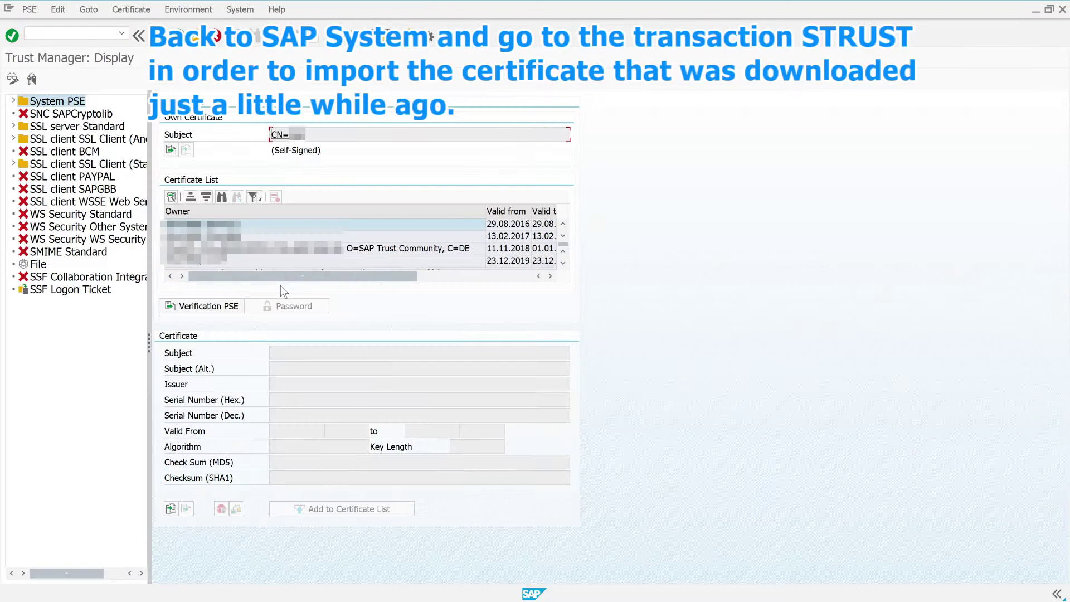
Widen the tree, expand 'SSL client SSL Client (Standard)' and open its PSE
drag(148, 334, 241, 340)
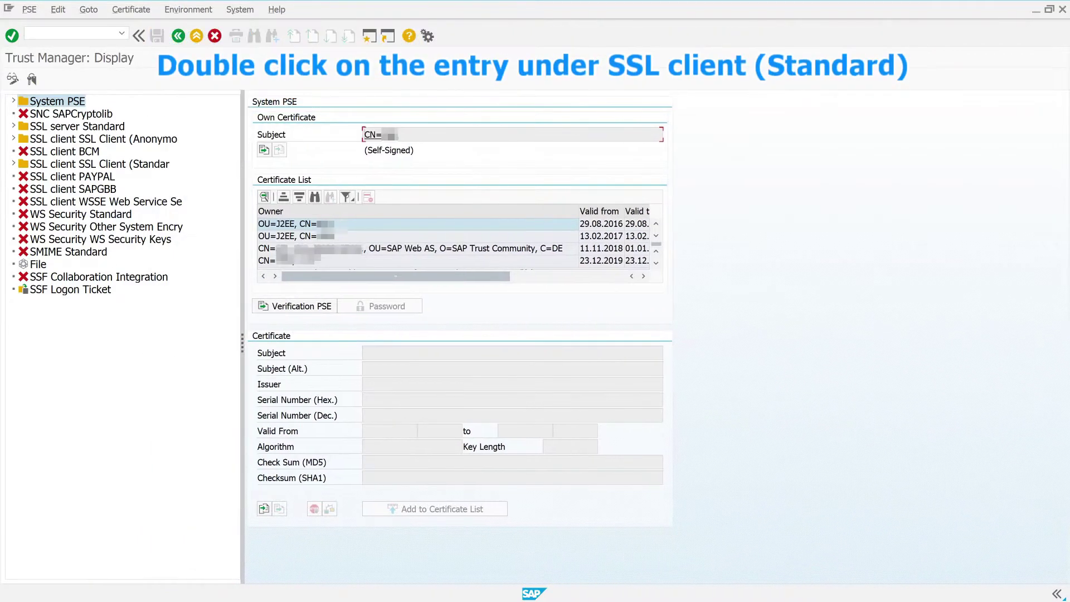
click(14, 164)
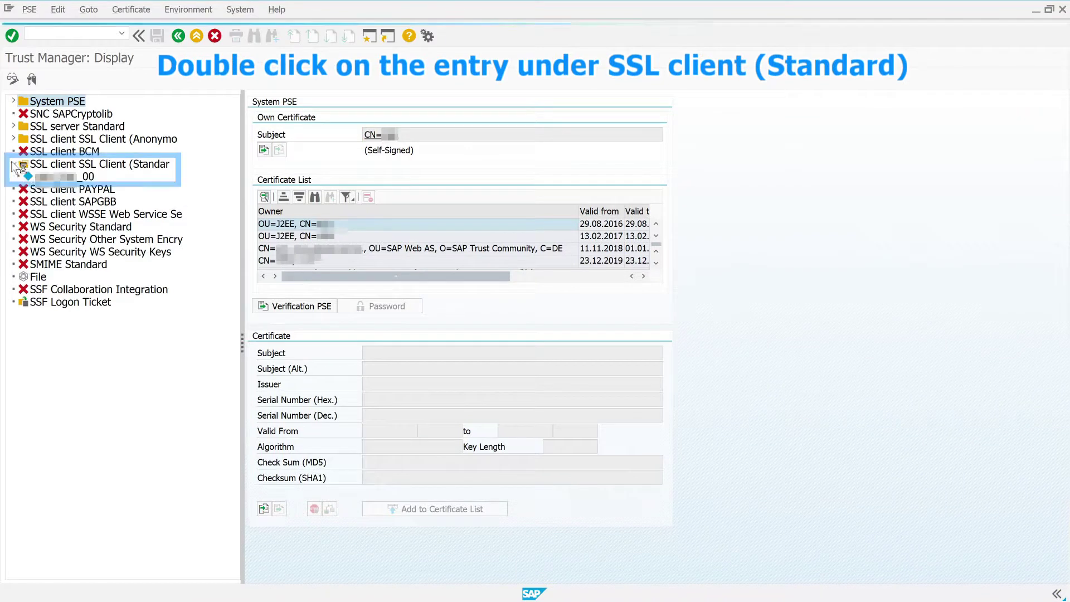
double_click(55, 176)
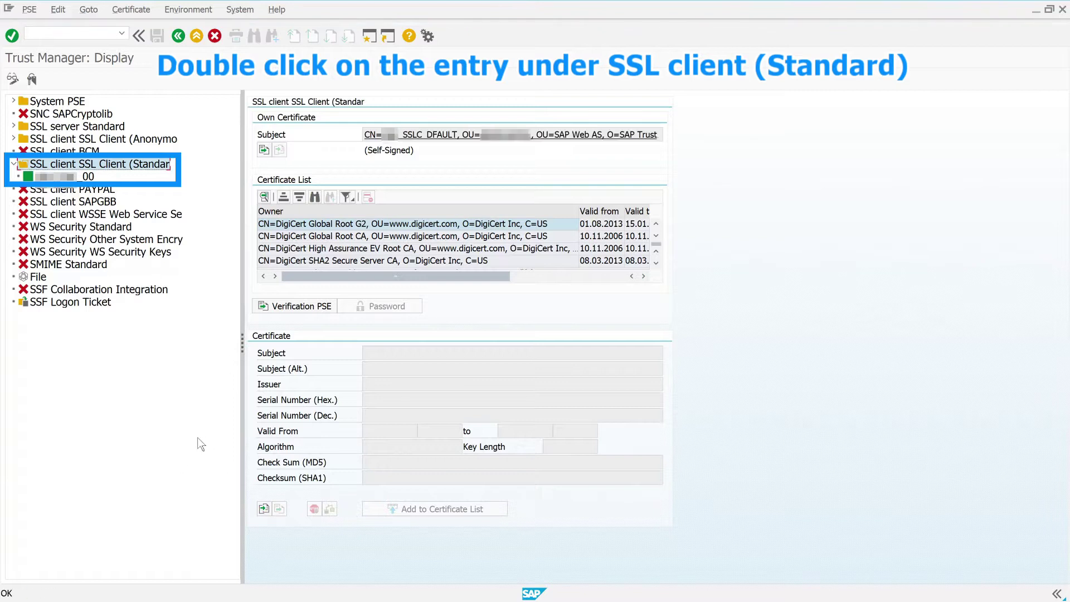
Import openweathermap_cert.cer from Downloads, showing its *.openweathermap.org Sectigo-issued details valid to 19.06.2022
click(264, 510)
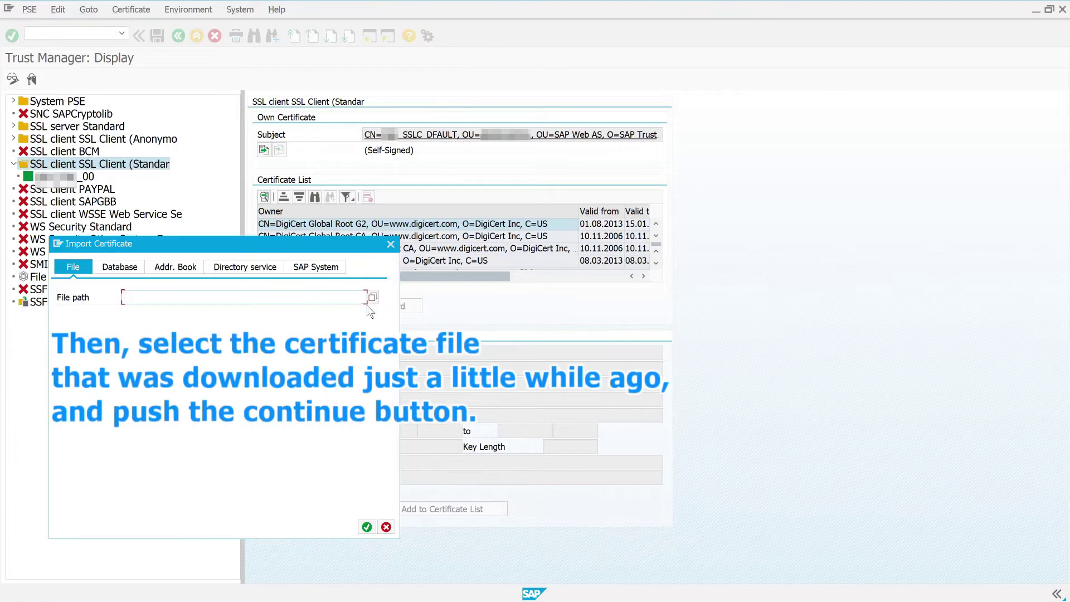
click(371, 296)
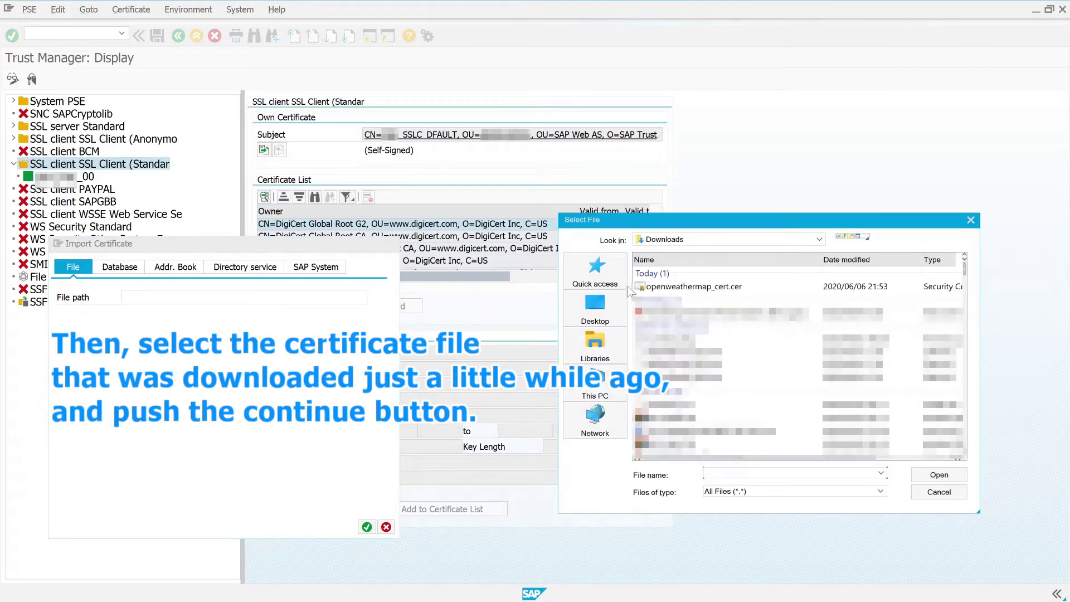
click(669, 286)
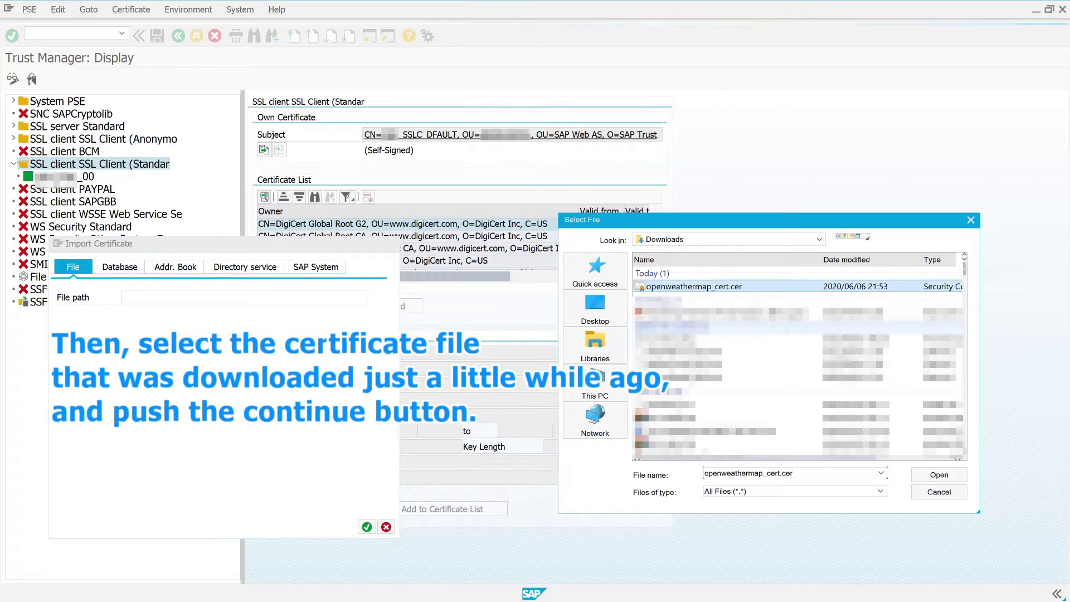
click(961, 480)
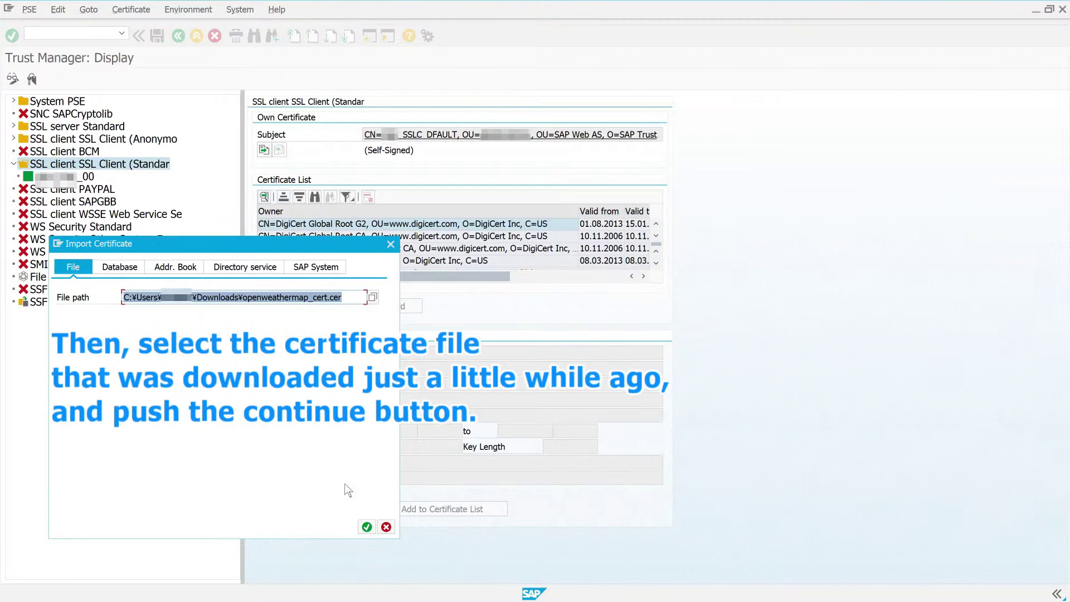
click(367, 527)
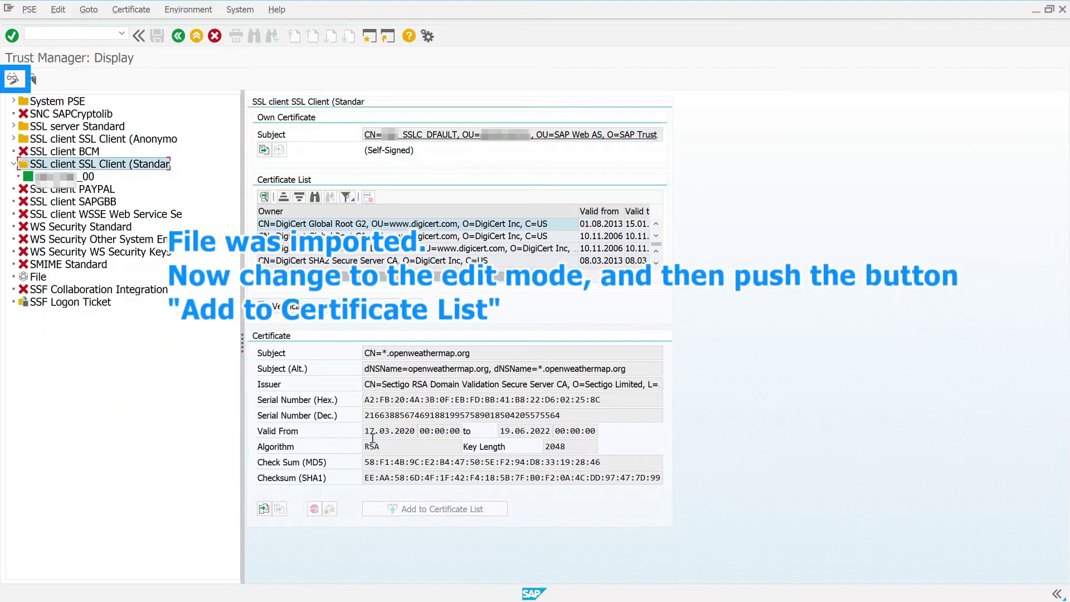
Switch to change mode and add *.openweathermap.org to the SSL Client (Standard) certificate list
click(13, 80)
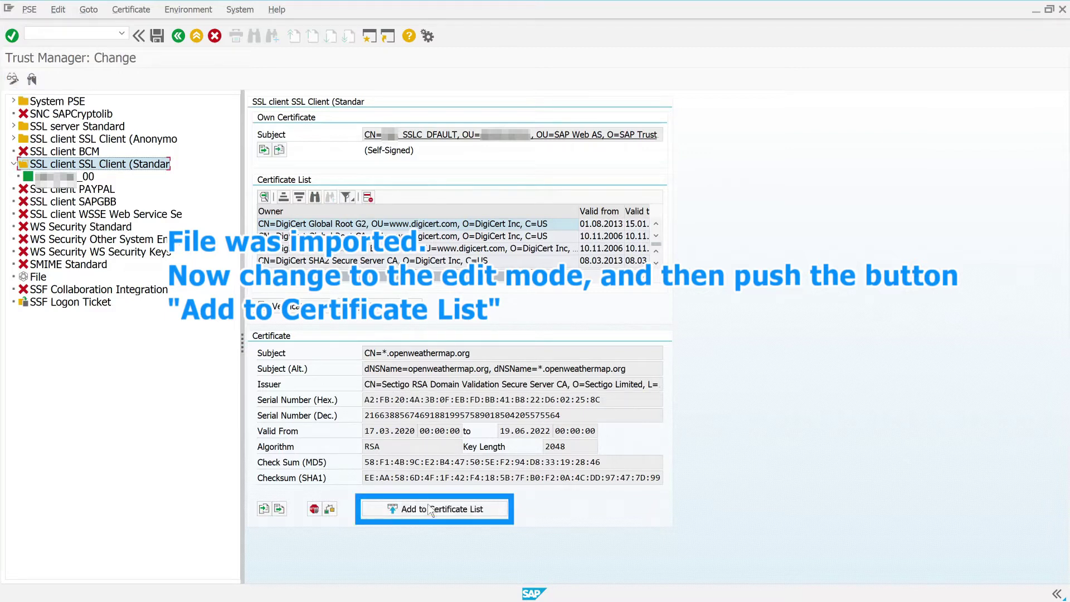
click(490, 511)
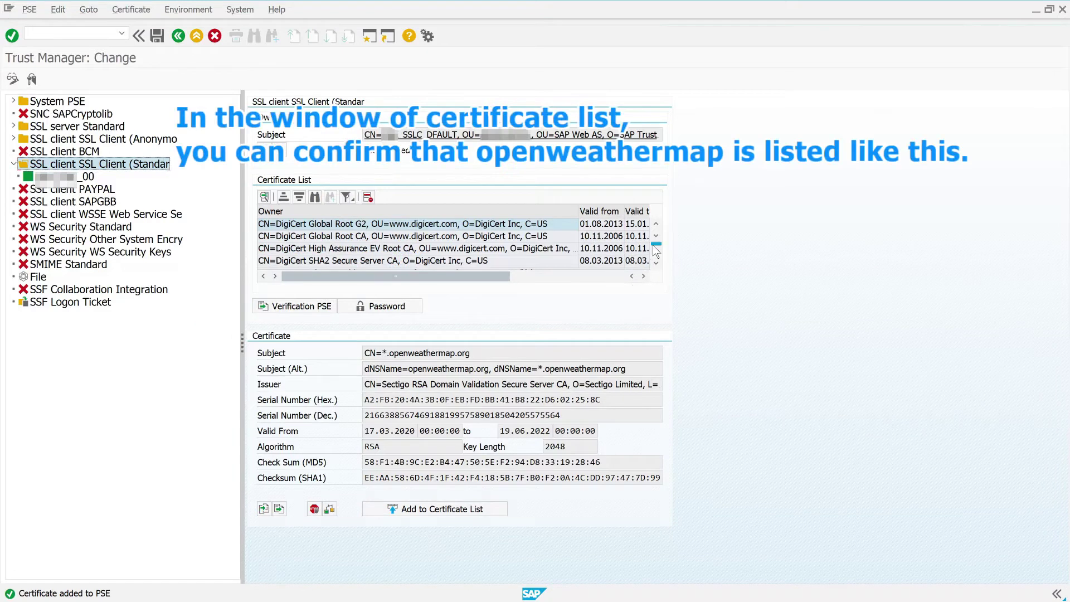
scroll(653, 245, down, 5)
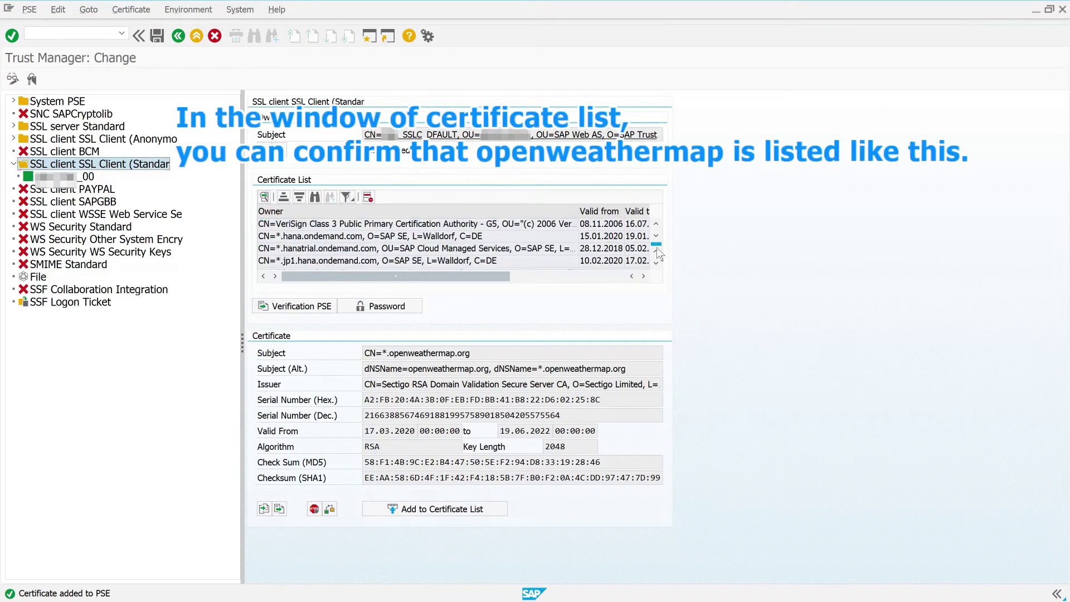
scroll(659, 265, down, 2)
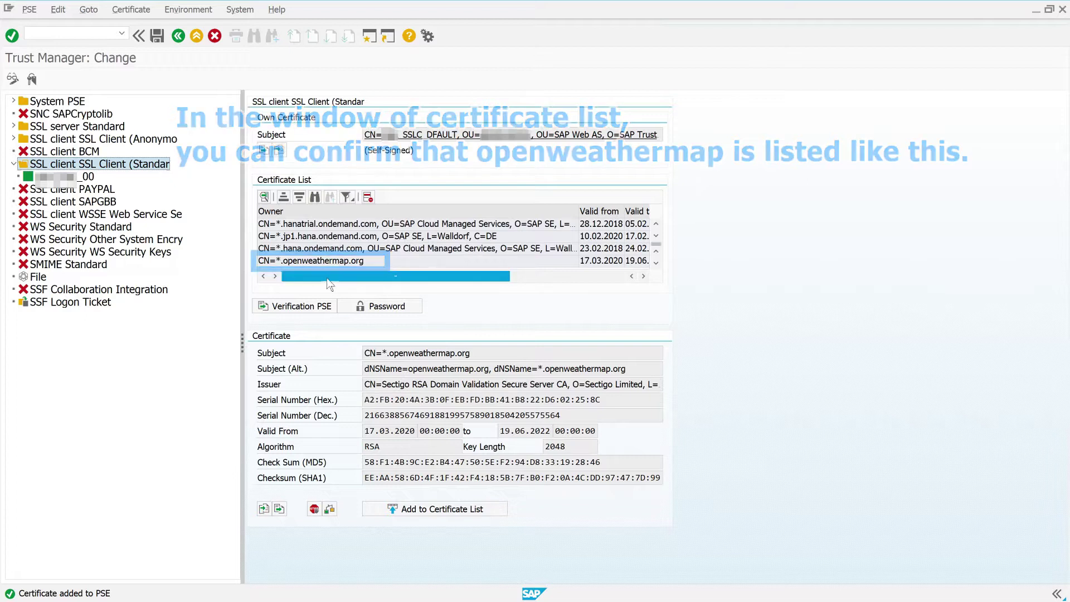
Save the SSL Client (Standard) PSE and verify the *.openweathermap.org entry in its list
click(158, 38)
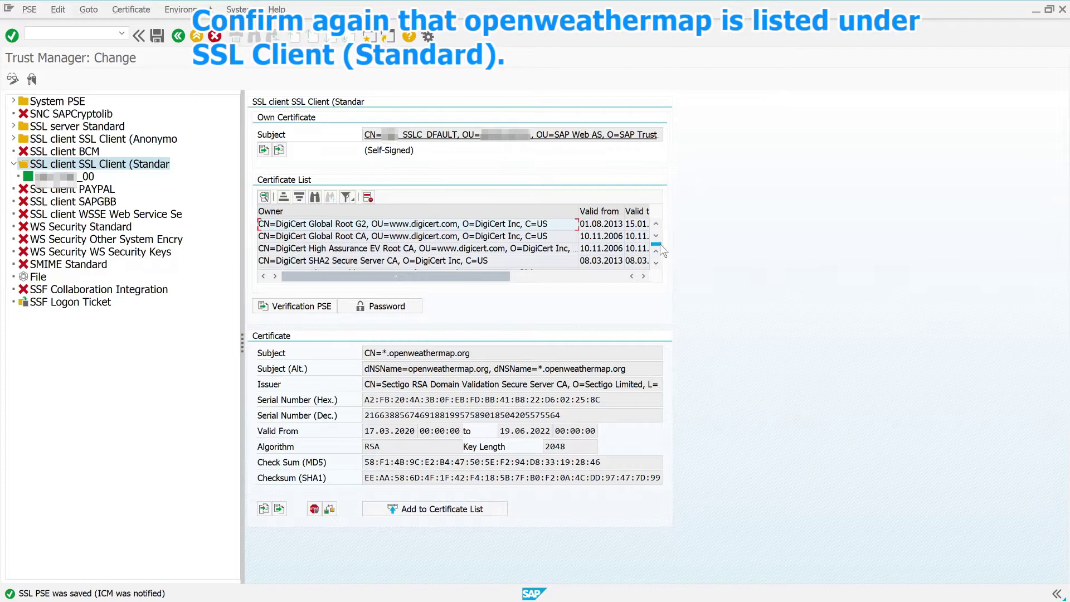
scroll(661, 251, down, 3)
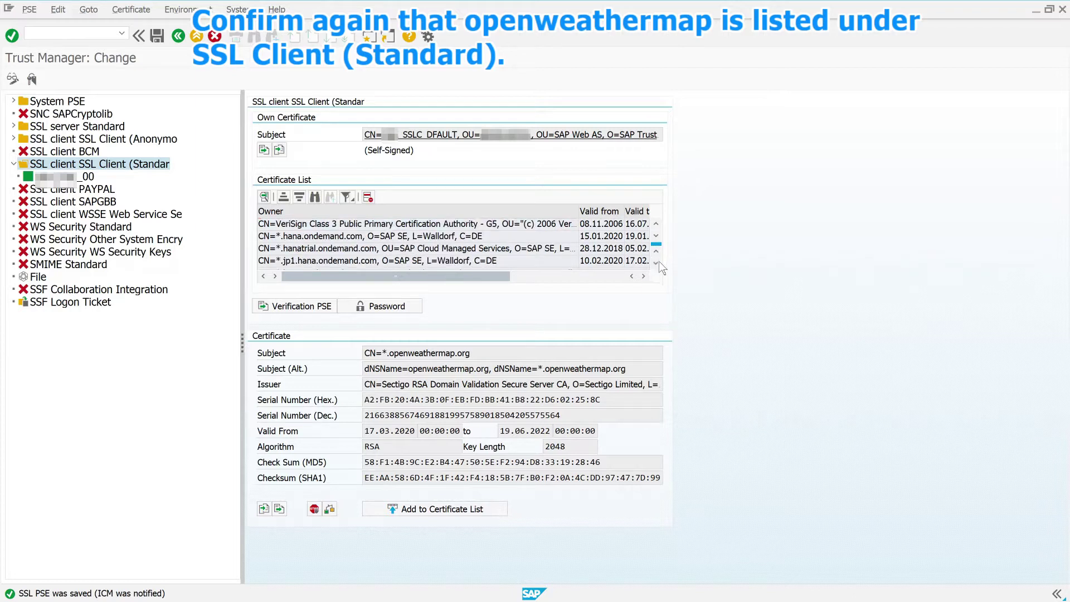
scroll(660, 264, down, 2)
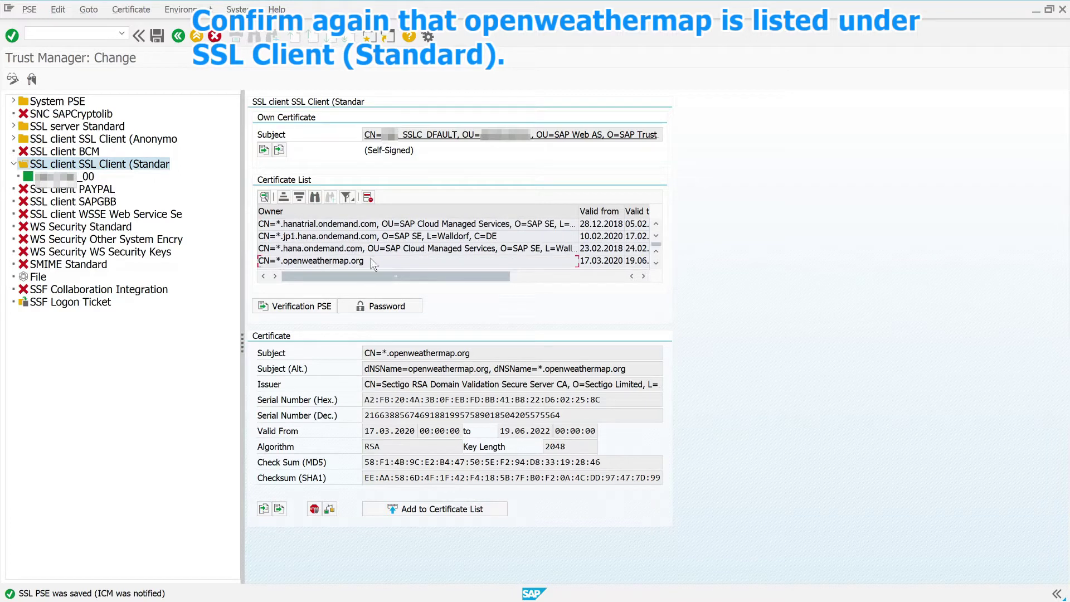
click(372, 264)
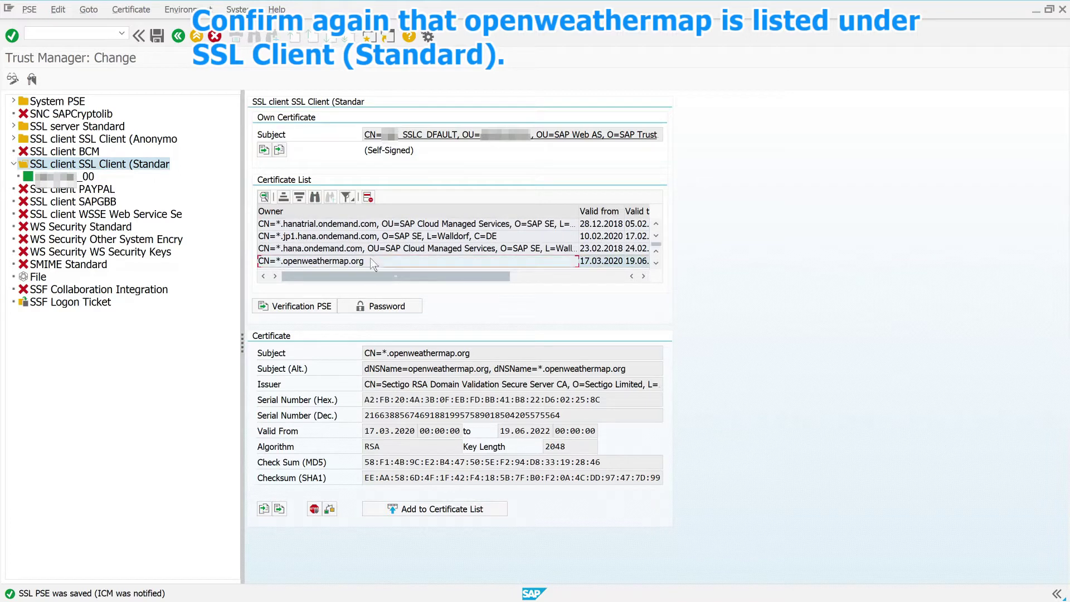
click(97, 177)
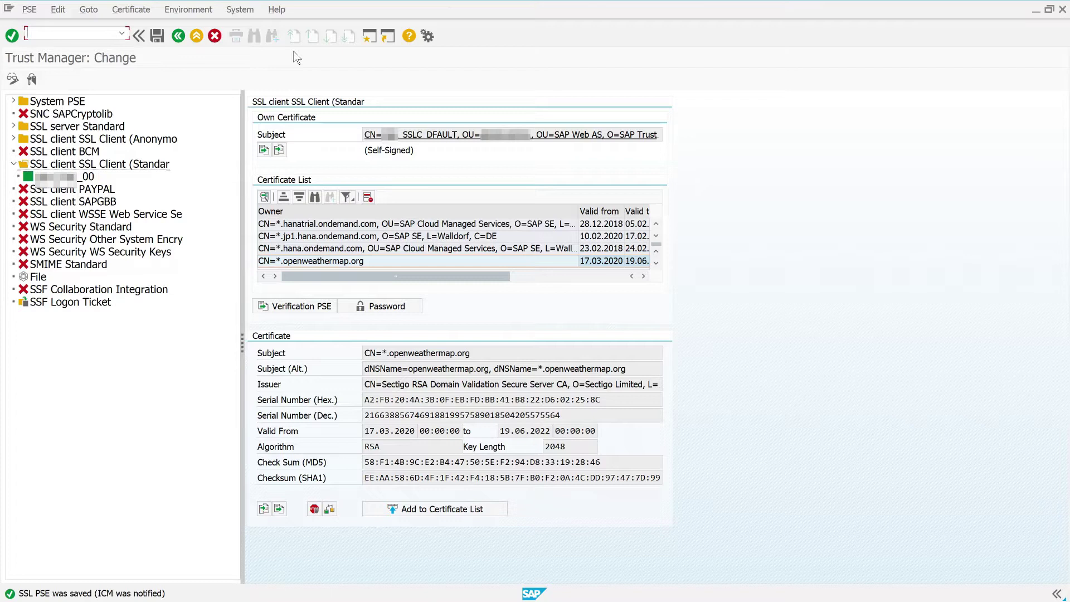
In SMICM, run a global hard exit of the ICM and confirm with Yes
text(/nsmic)
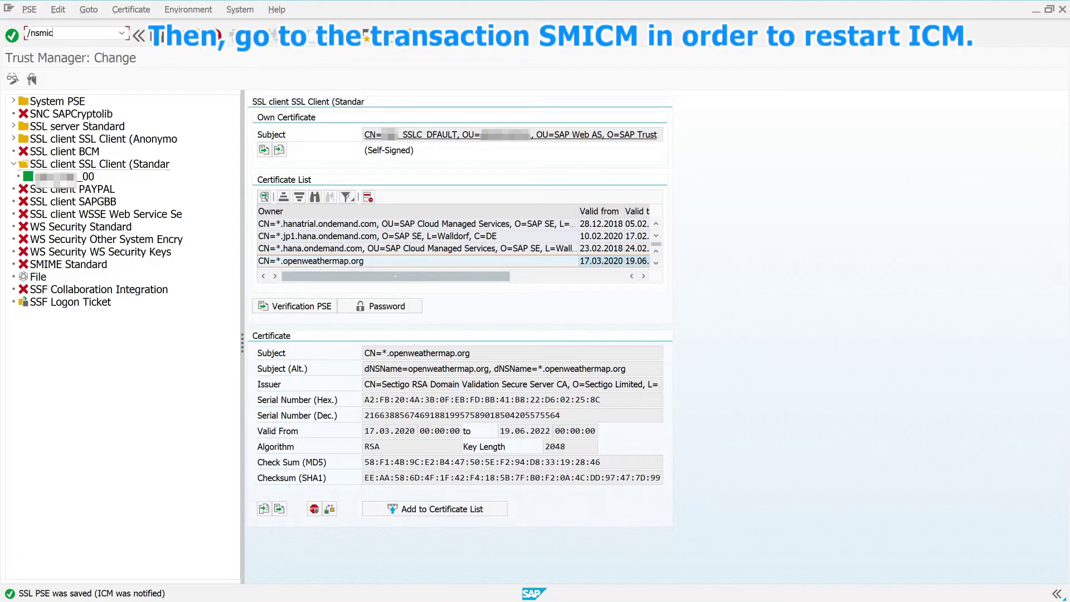
text(m)
key(Return)
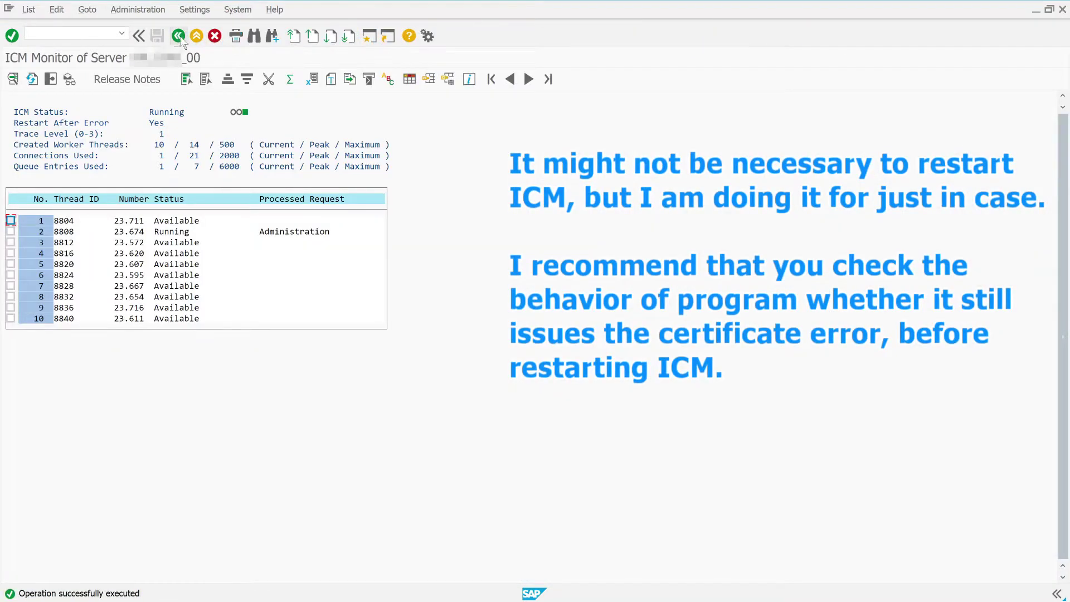
click(148, 13)
mouse_move(161, 23)
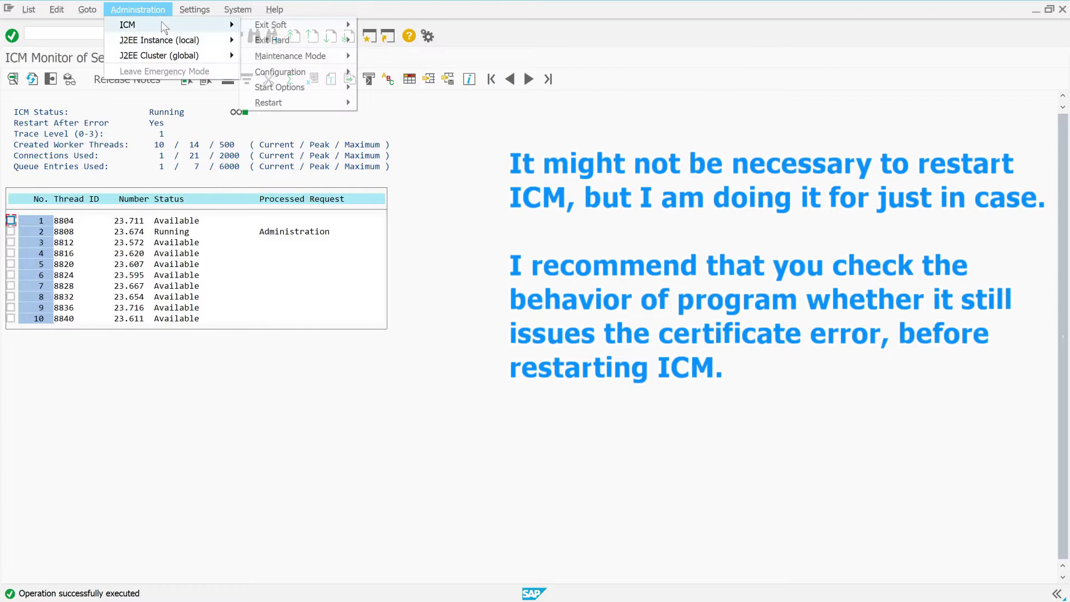
mouse_move(281, 44)
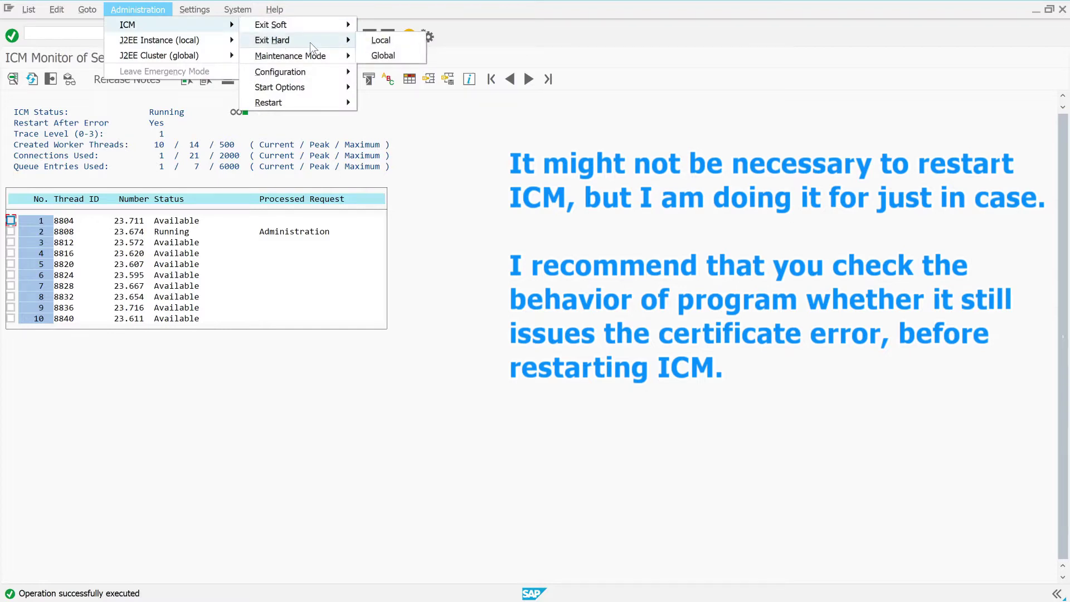
click(405, 53)
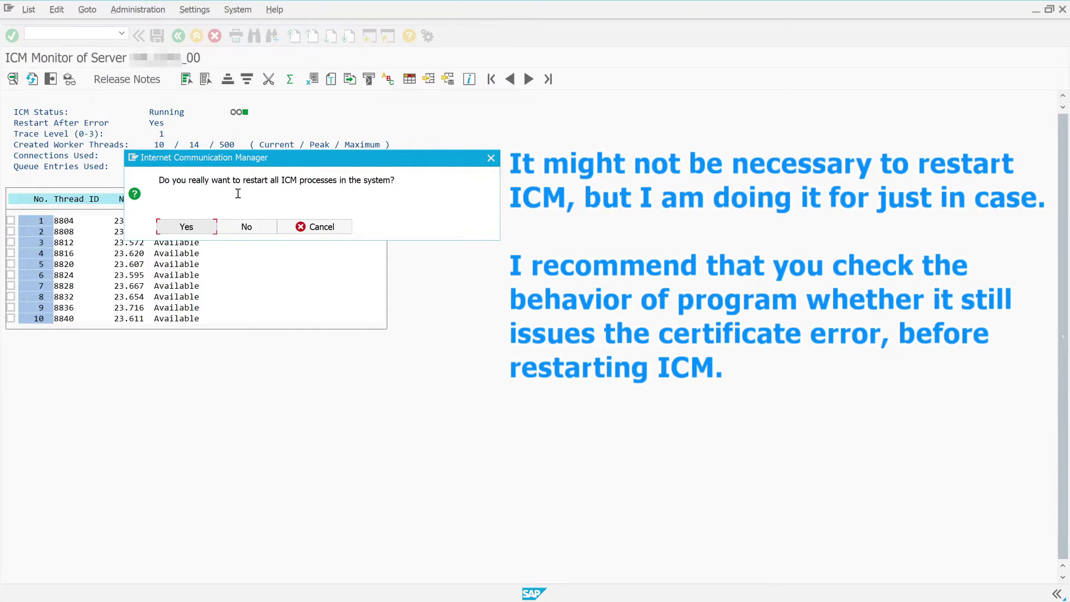
click(198, 228)
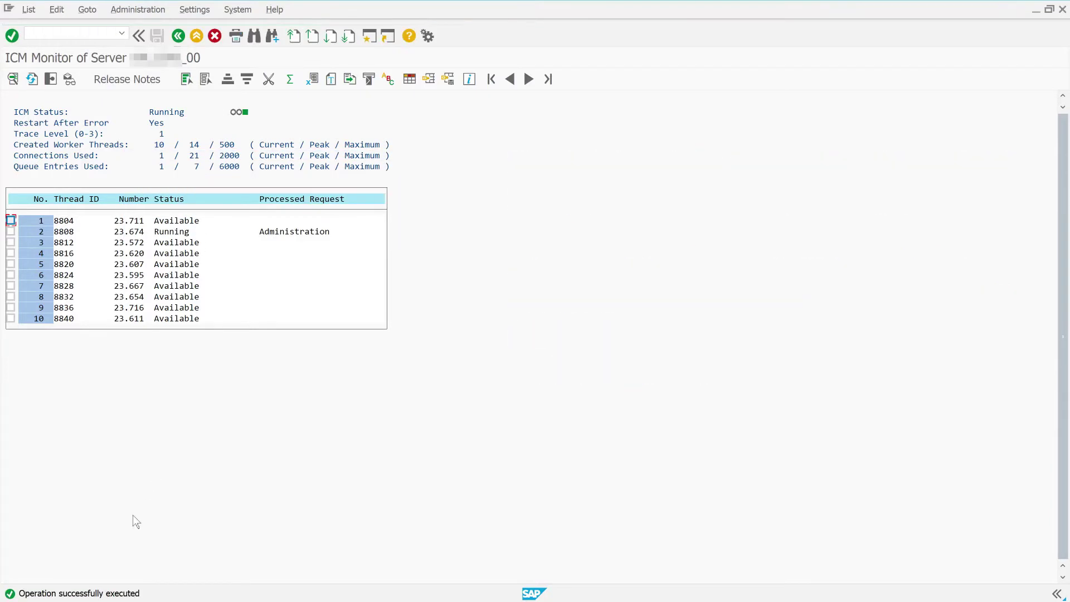
Refresh the ICM monitor until it shows Running with 10 worker threads
click(32, 80)
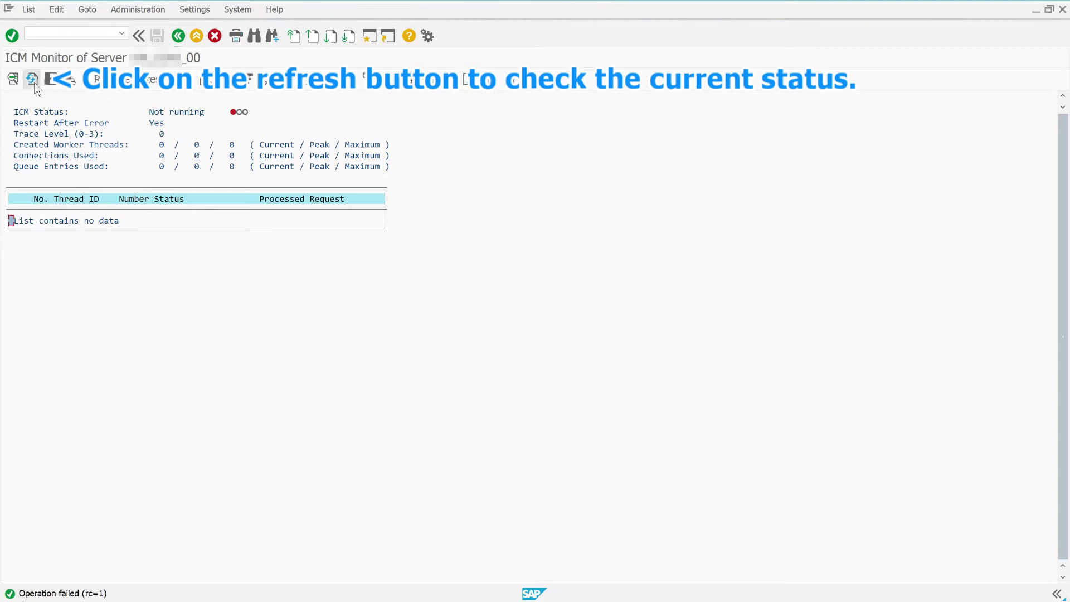
click(31, 79)
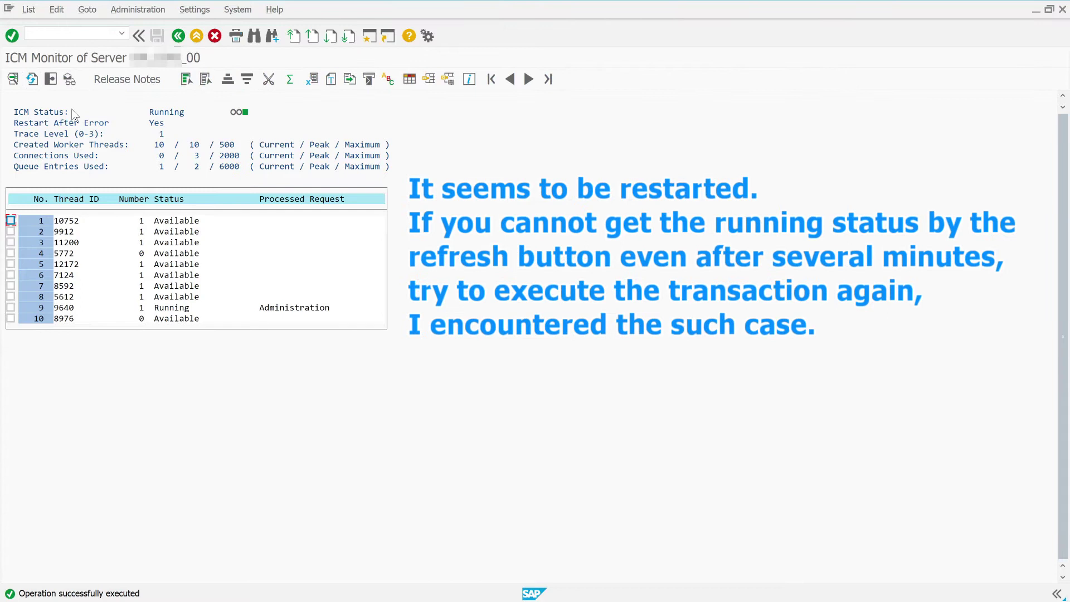
click(31, 79)
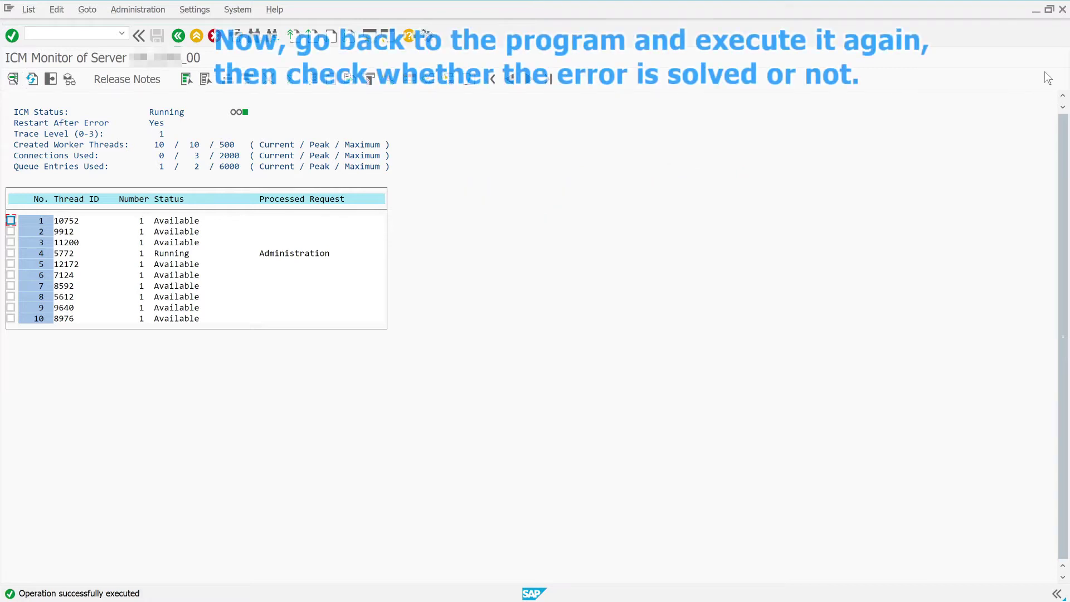
Rerun the weather program for tokyo and confirm HTTP 200 with heavy intensity rain
click(1035, 10)
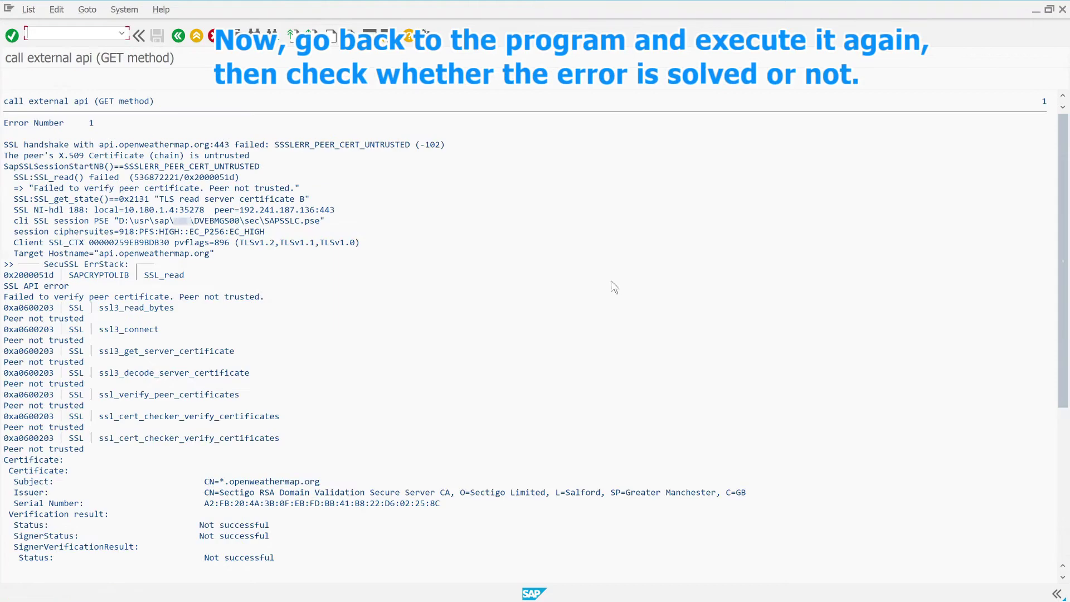
click(174, 37)
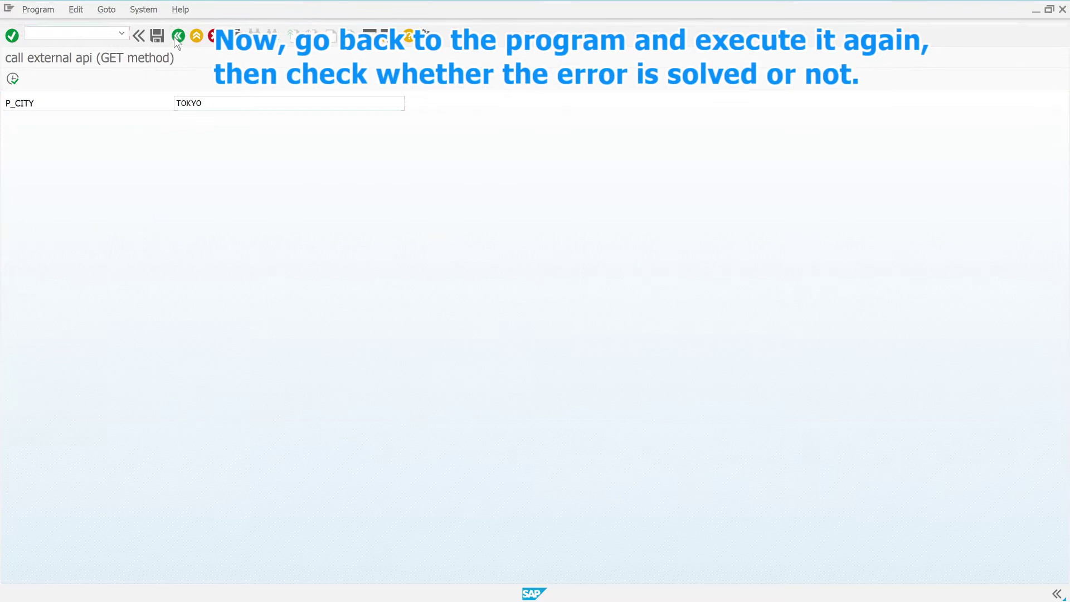
click(174, 37)
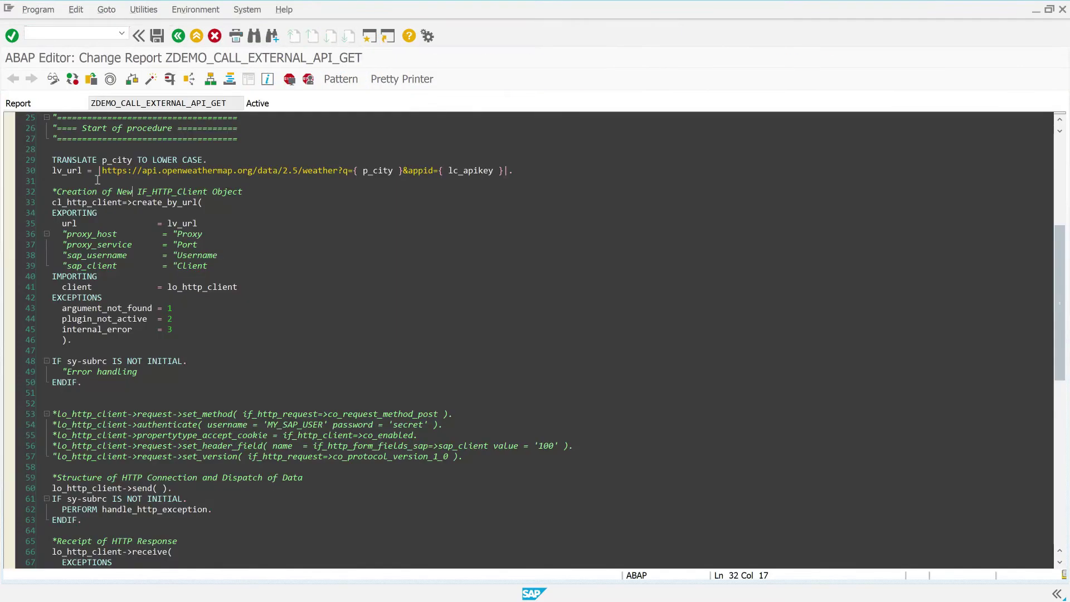
click(170, 78)
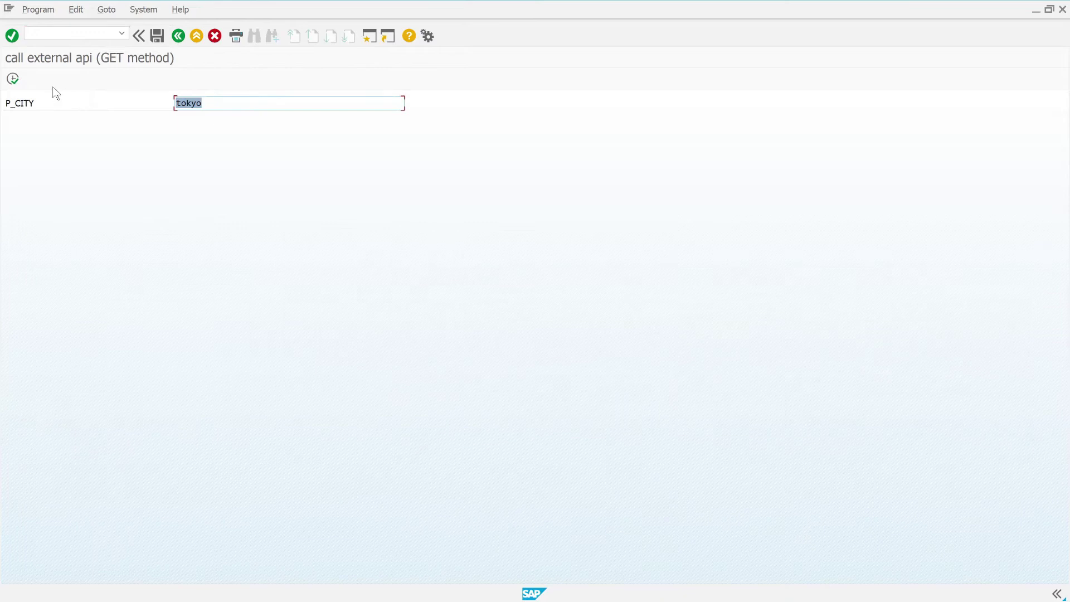
click(13, 79)
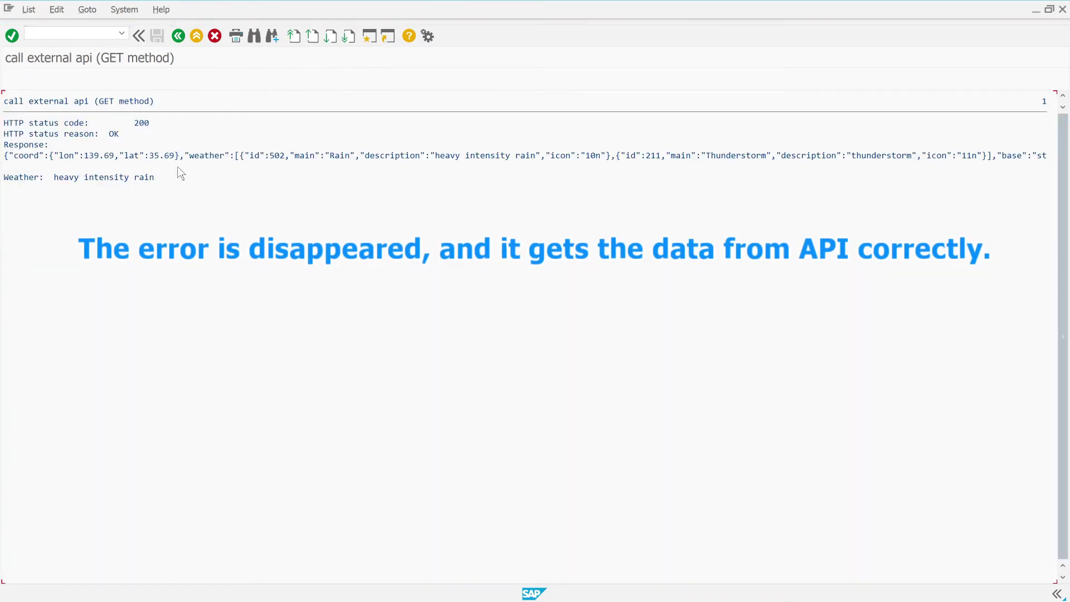
drag(51, 178, 187, 188)
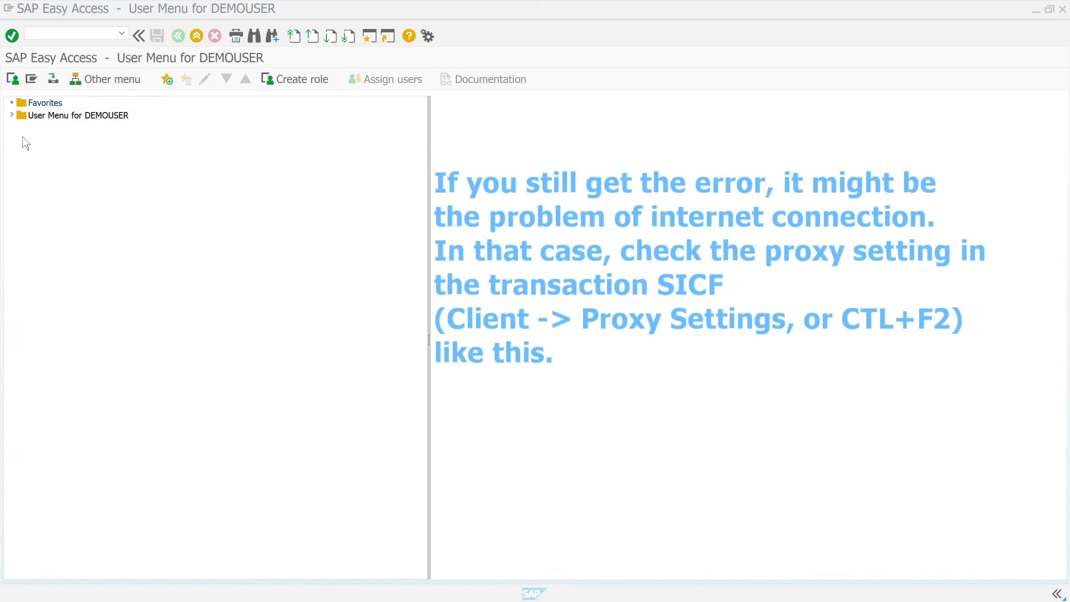
Review SICF's HTTP client proxy settings on the Global, HTTP and HTTPS tabs, then cancel unchanged
click(46, 35)
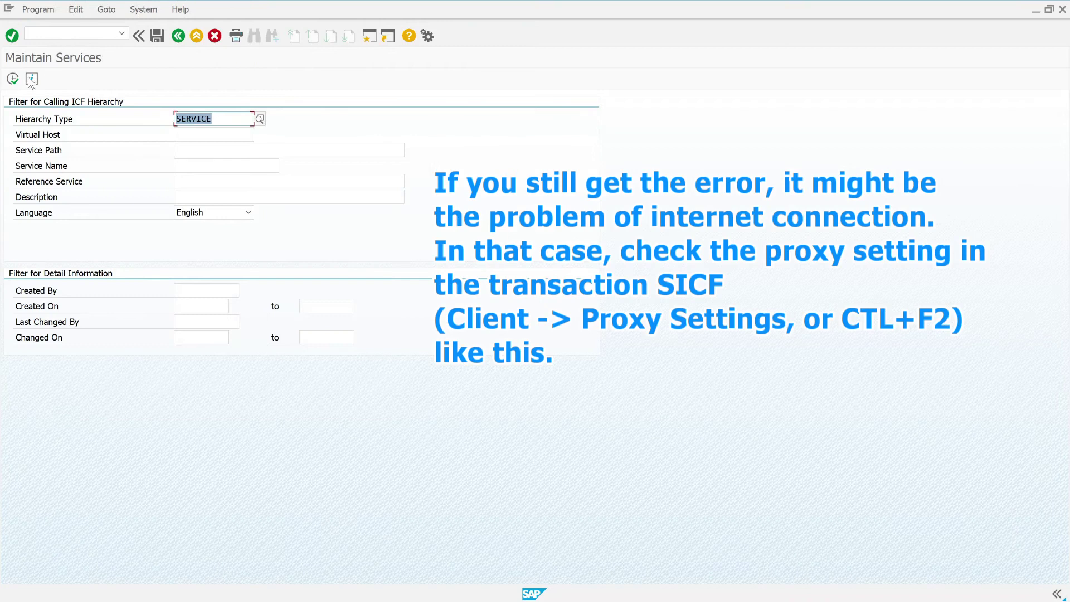
click(13, 79)
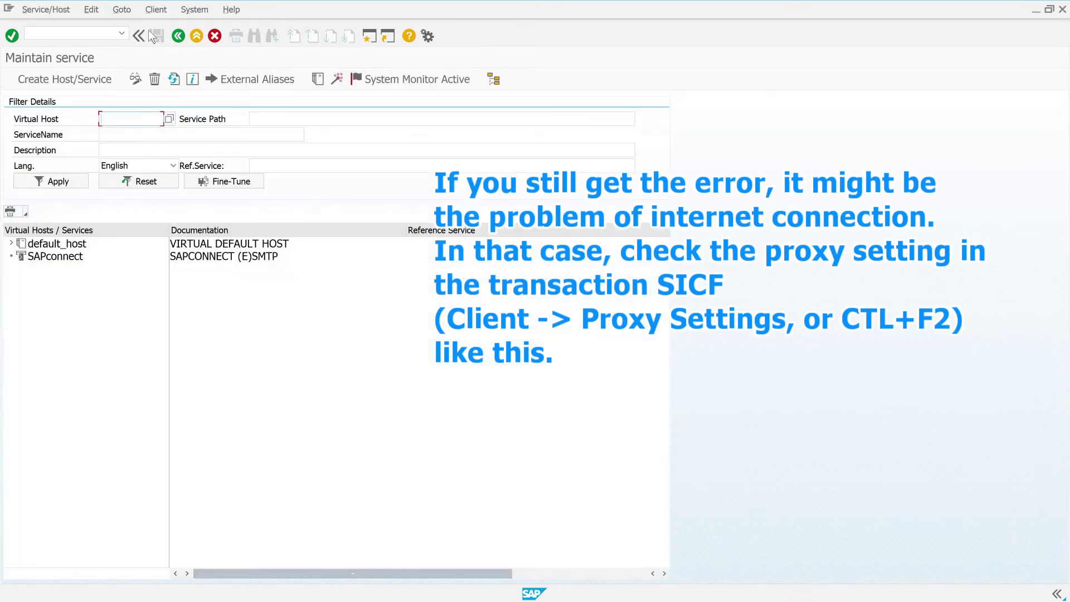
click(156, 10)
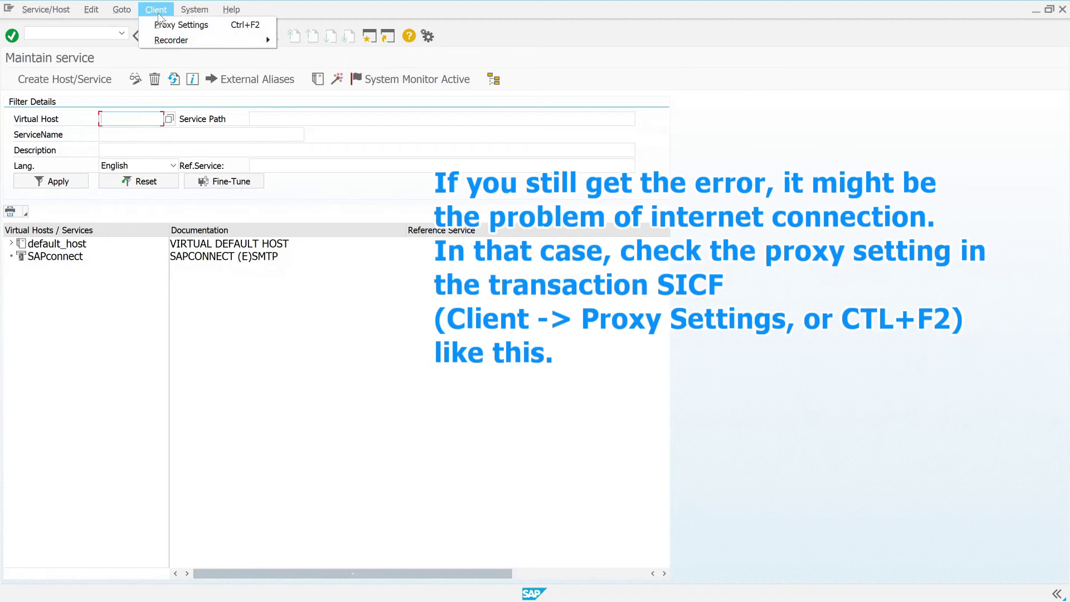
click(185, 25)
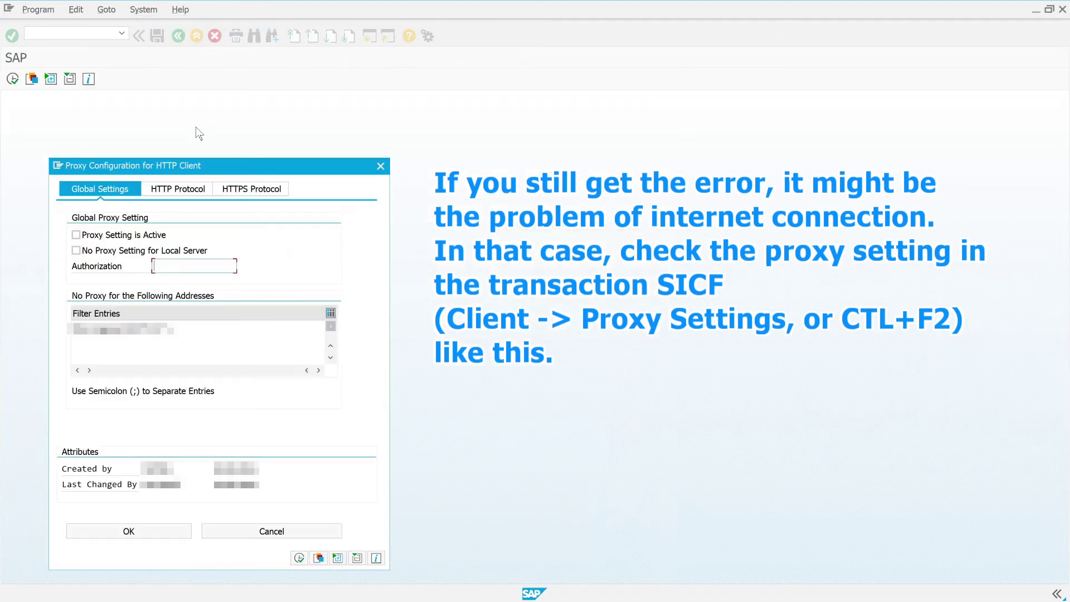
click(189, 190)
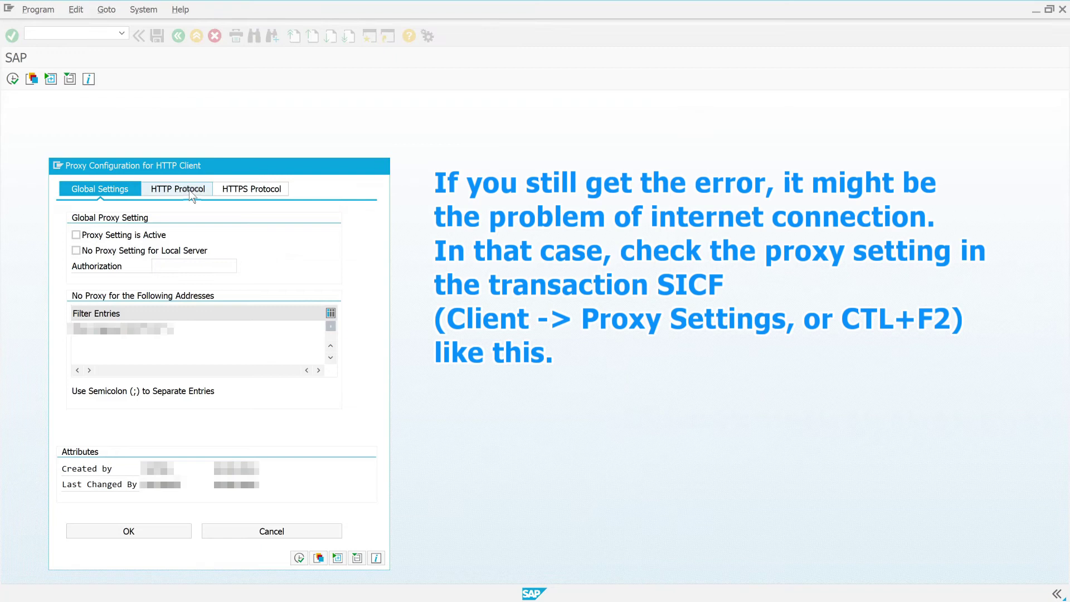
click(248, 192)
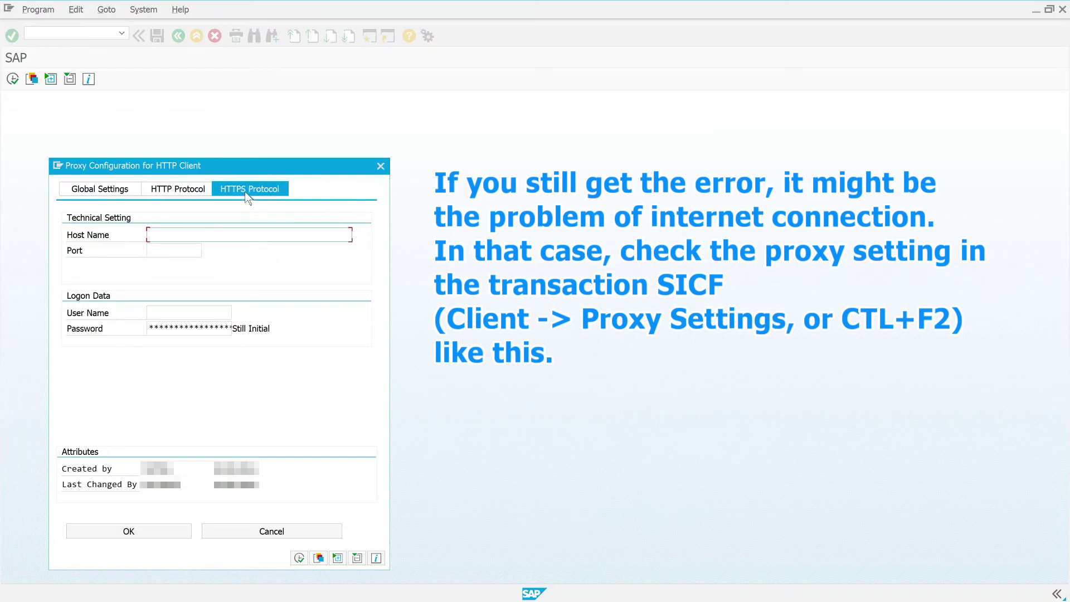
click(329, 532)
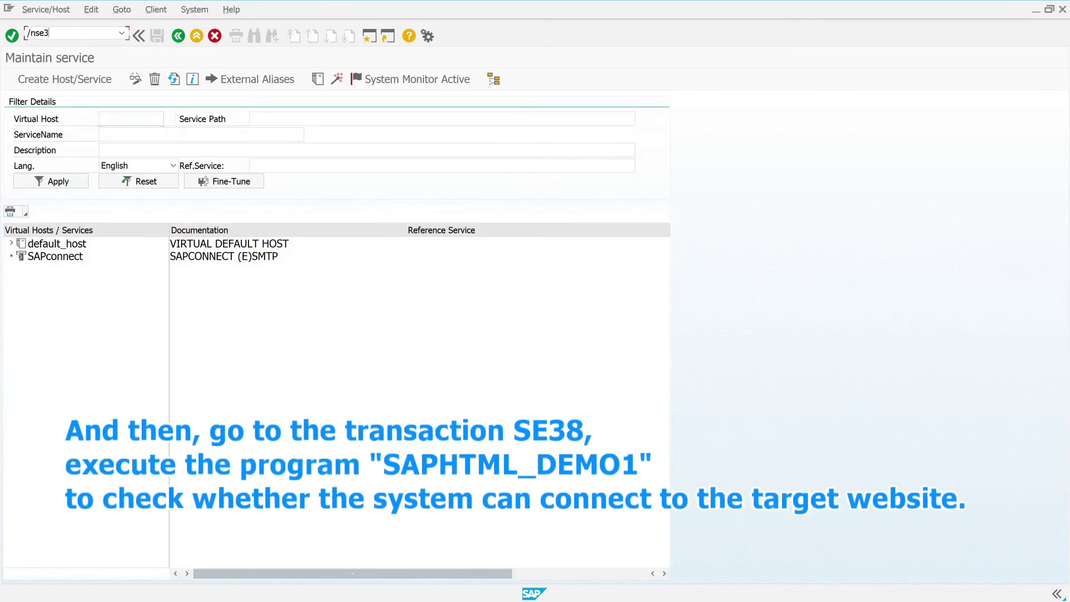
key(Return)
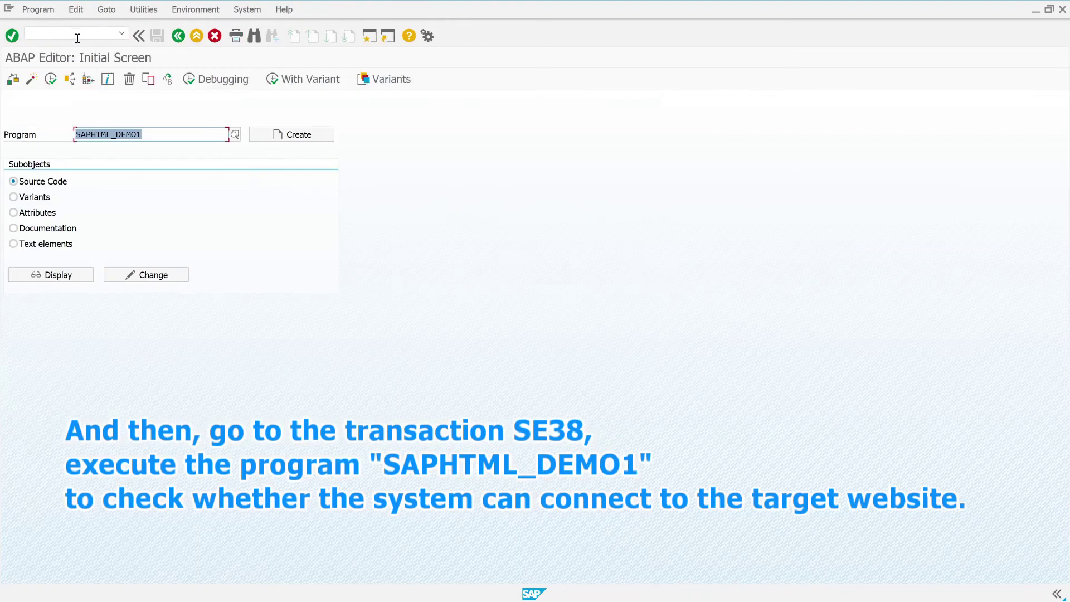
click(207, 139)
click(50, 79)
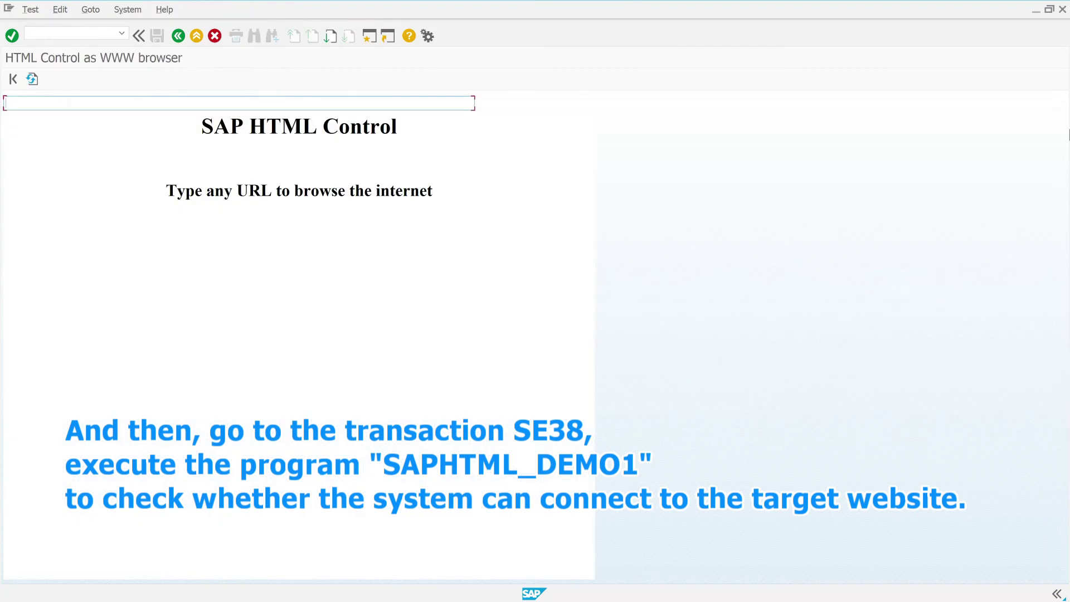
text(https://openweathermap.org/)
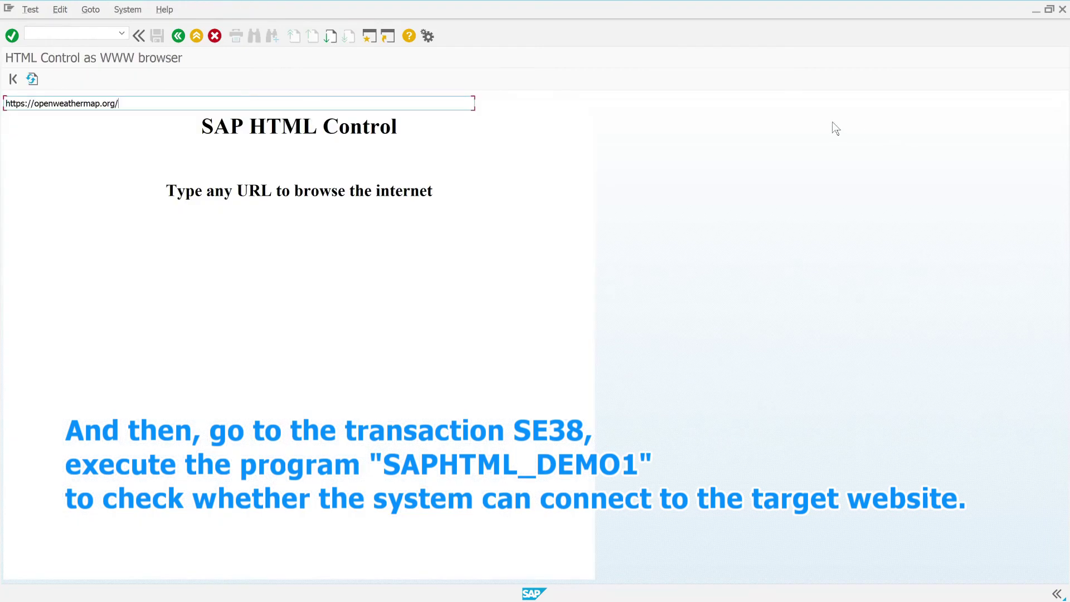
key(Return)
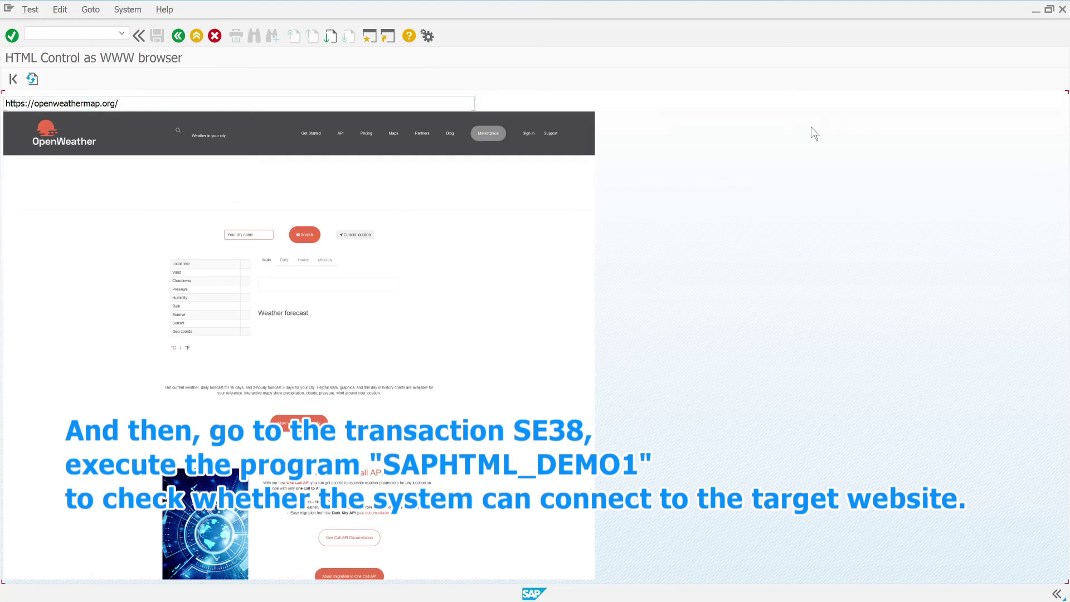